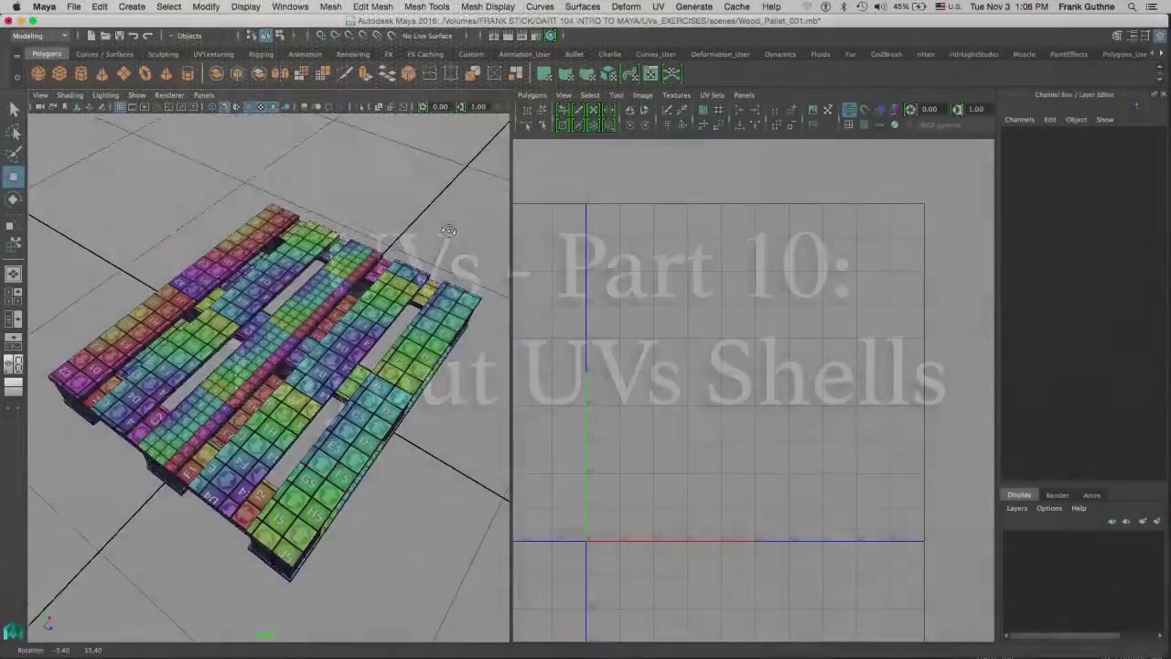
# - Orbit the perspective view around the checker-textured pallet
pyautogui.keyDown('alt'); pyautogui.moveTo(453, 239); pyautogui.dragTo(439, 193); pyautogui.keyUp('alt')
pyautogui.click(314, 285)
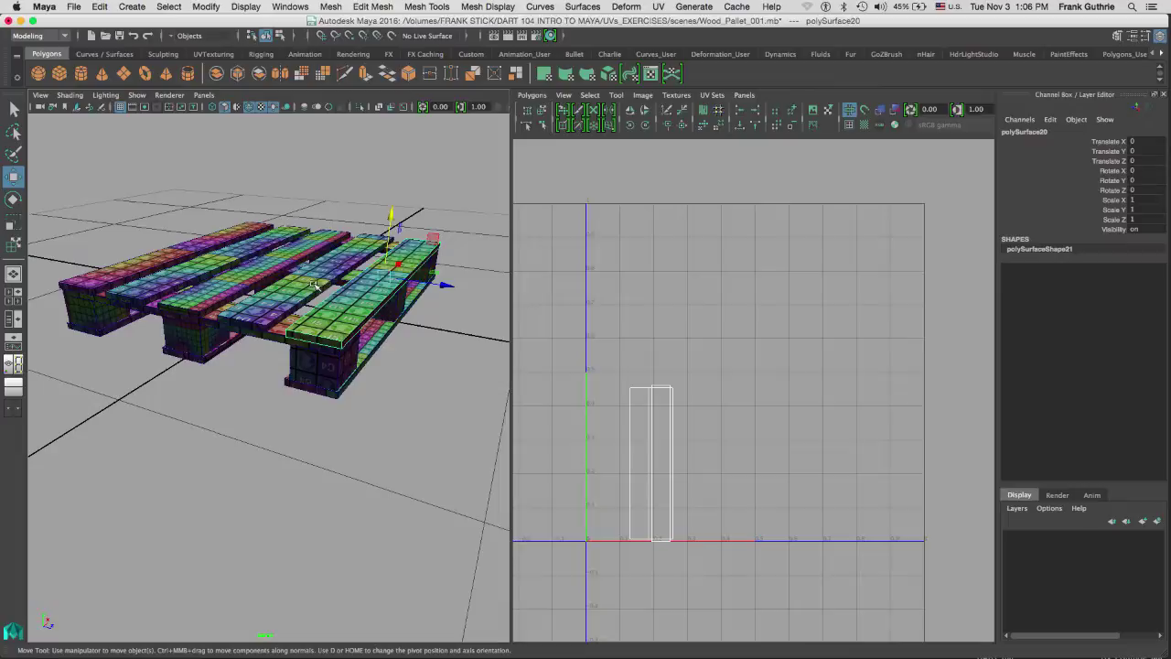
pyautogui.keyDown('alt'); pyautogui.moveTo(345, 229); pyautogui.dragTo(399, 252); pyautogui.keyUp('alt')
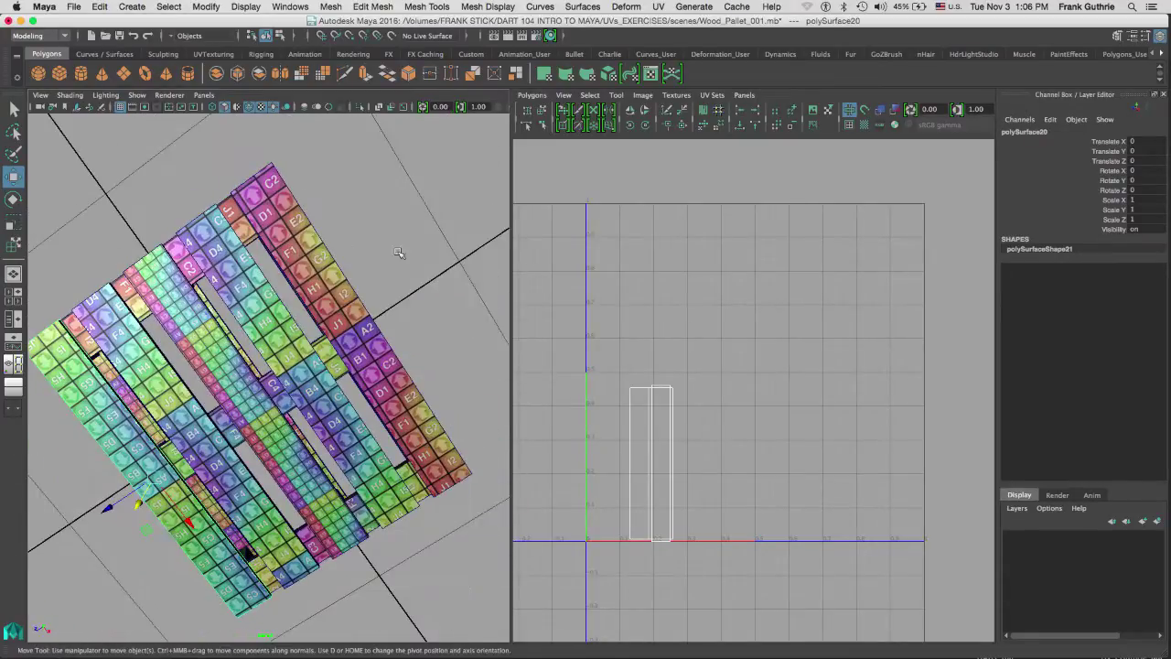
pyautogui.keyDown('alt'); pyautogui.moveTo(331, 197); pyautogui.dragTo(368, 258); pyautogui.keyUp('alt')
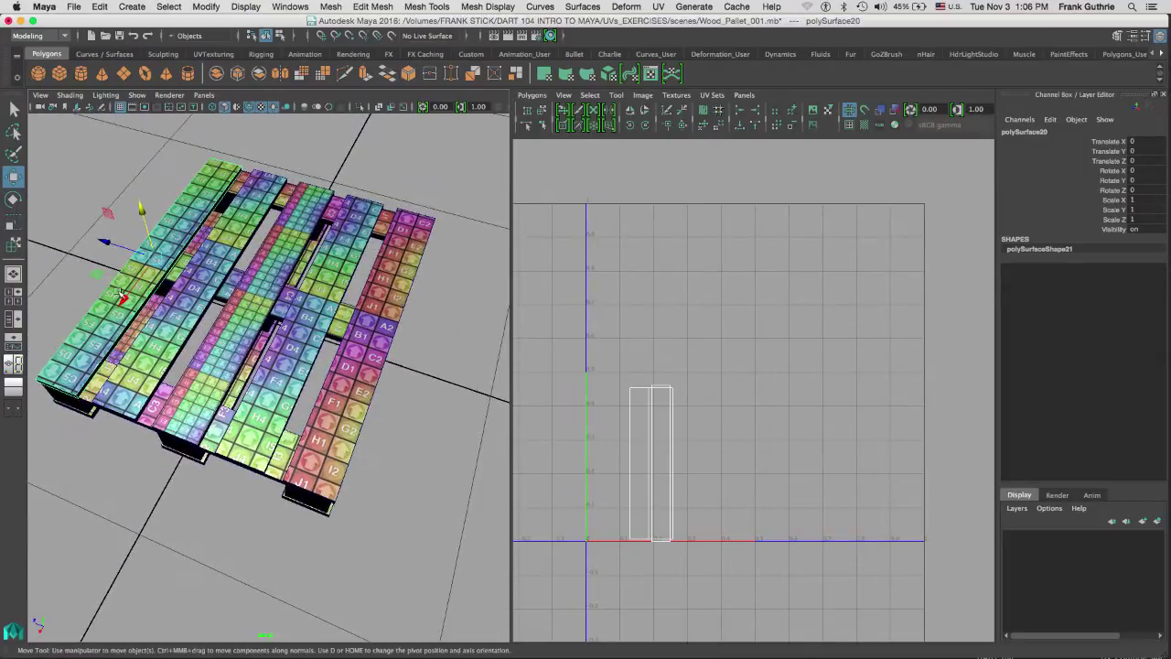
pyautogui.moveTo(402, 329)
pyautogui.keyDown('alt'); pyautogui.mouseDown()
pyautogui.moveTo(393, 284)
pyautogui.moveTo(379, 315)
pyautogui.moveTo(366, 307)
pyautogui.moveTo(416, 325)
pyautogui.mouseUp(); pyautogui.keyUp('alt')
pyautogui.press('6')
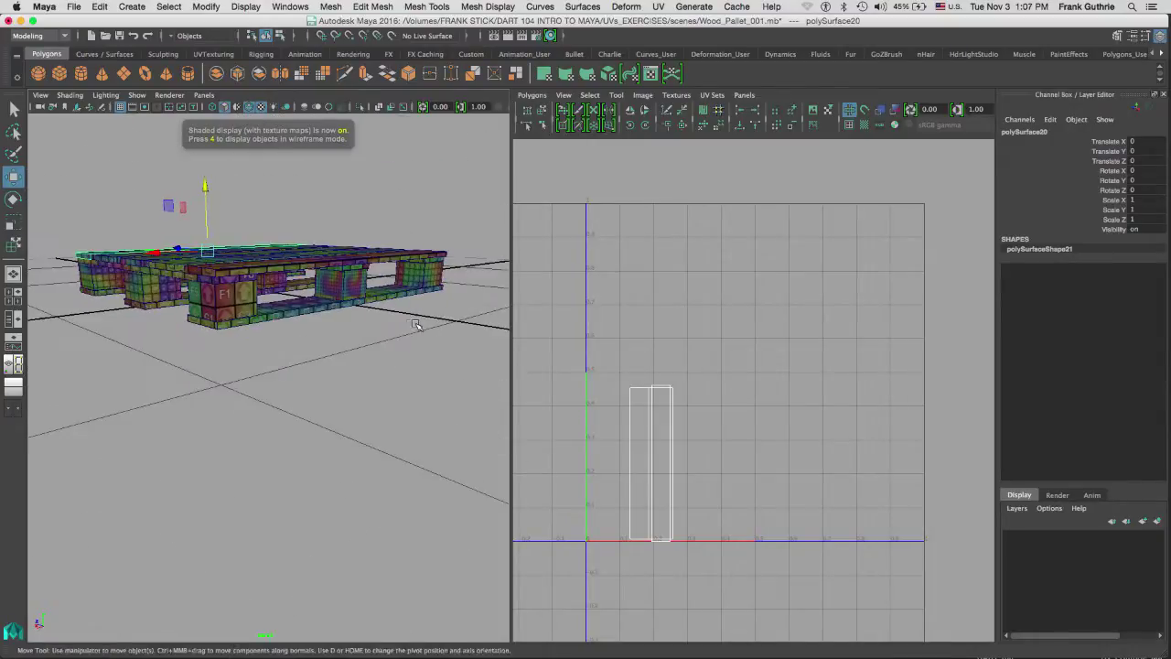
pyautogui.click(416, 324)
pyautogui.keyDown('alt'); pyautogui.moveTo(282, 326); pyautogui.dragTo(374, 321, button='right'); pyautogui.keyUp('alt')
pyautogui.keyDown('alt'); pyautogui.moveTo(374, 321); pyautogui.dragTo(283, 293); pyautogui.keyUp('alt')
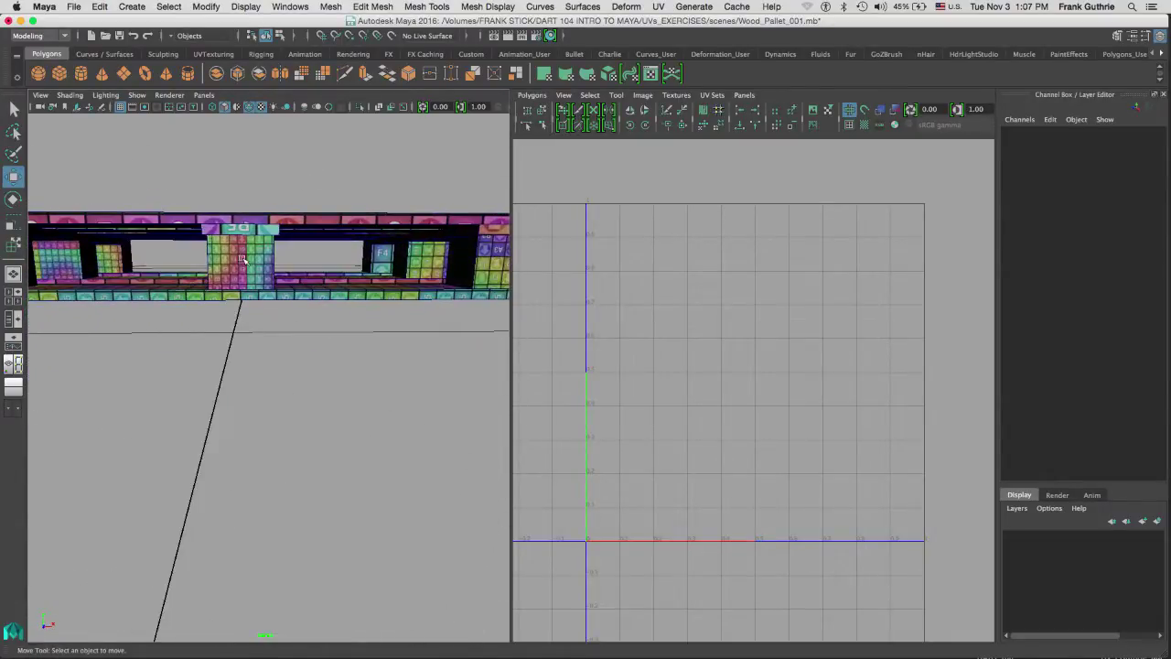
pyautogui.keyDown('alt'); pyautogui.moveTo(242, 261); pyautogui.dragTo(224, 268); pyautogui.keyUp('alt')
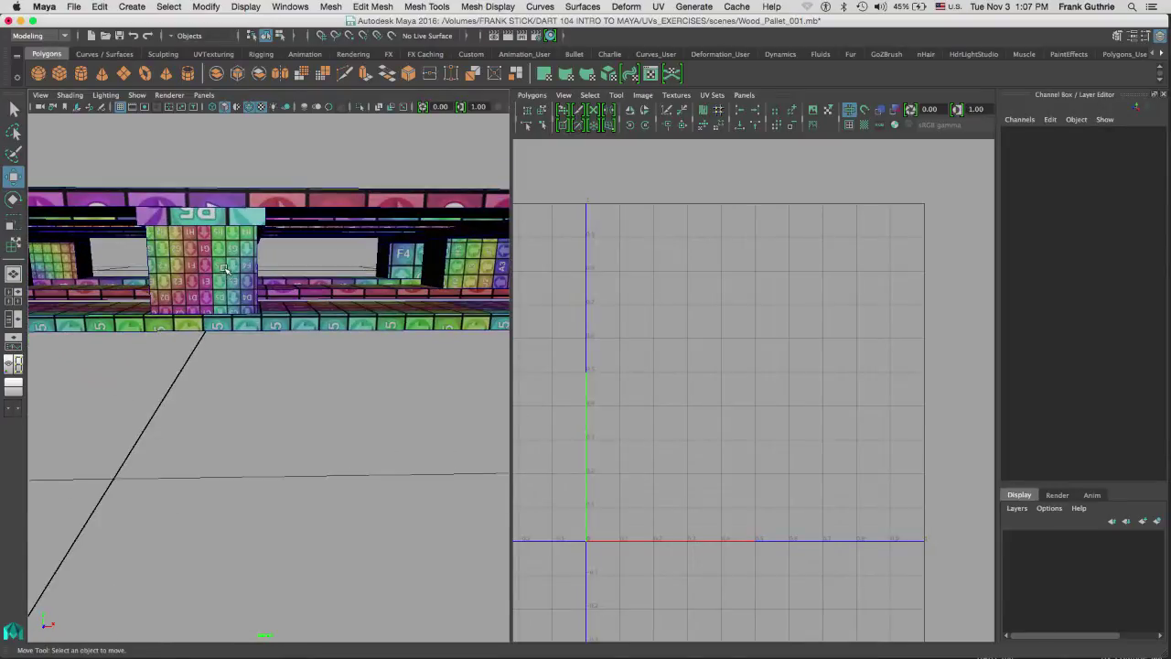
pyautogui.click(242, 261)
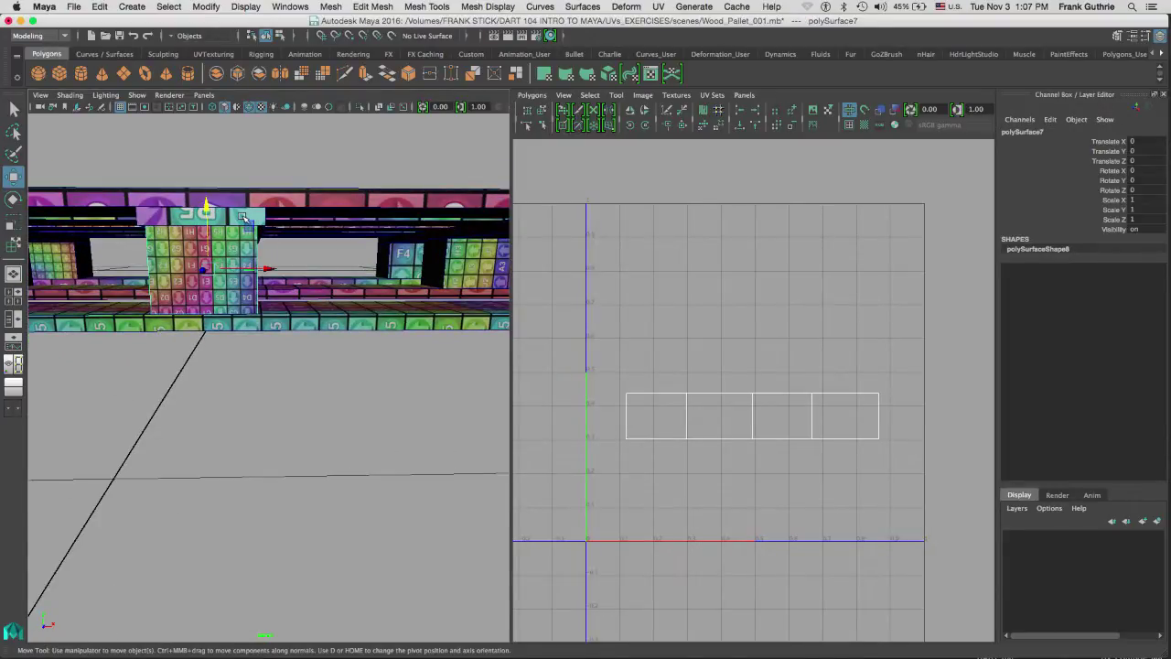
pyautogui.click(243, 216)
pyautogui.click(300, 205)
pyautogui.keyDown('alt'); pyautogui.moveTo(298, 210); pyautogui.dragTo(359, 290); pyautogui.keyUp('alt')
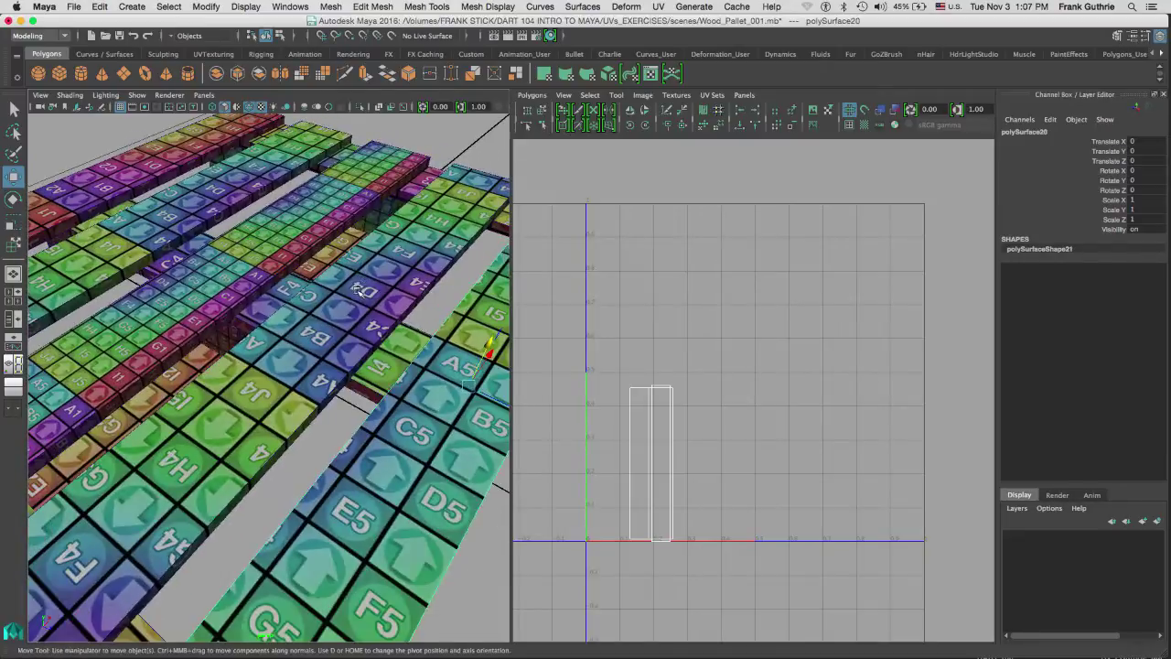
pyautogui.keyDown('alt'); pyautogui.moveTo(361, 291); pyautogui.dragTo(269, 262, button='right'); pyautogui.keyUp('alt')
pyautogui.keyDown('alt'); pyautogui.moveTo(269, 261); pyautogui.dragTo(397, 193); pyautogui.keyUp('alt')
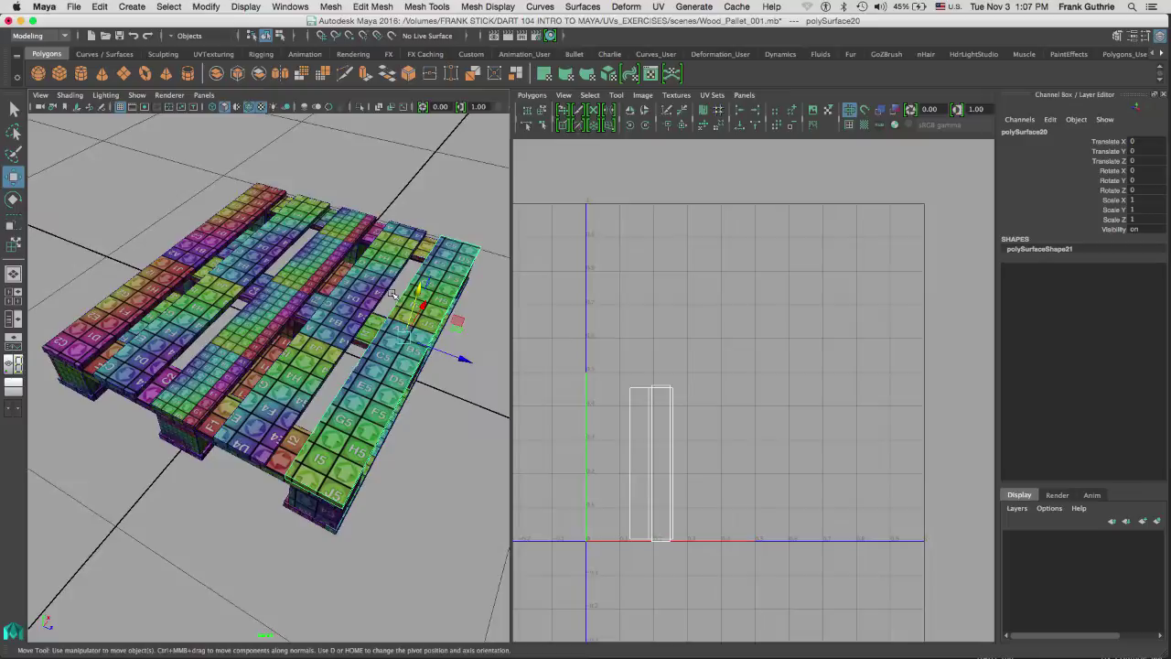
pyautogui.keyDown('alt'); pyautogui.moveTo(392, 293); pyautogui.dragTo(390, 272); pyautogui.keyUp('alt')
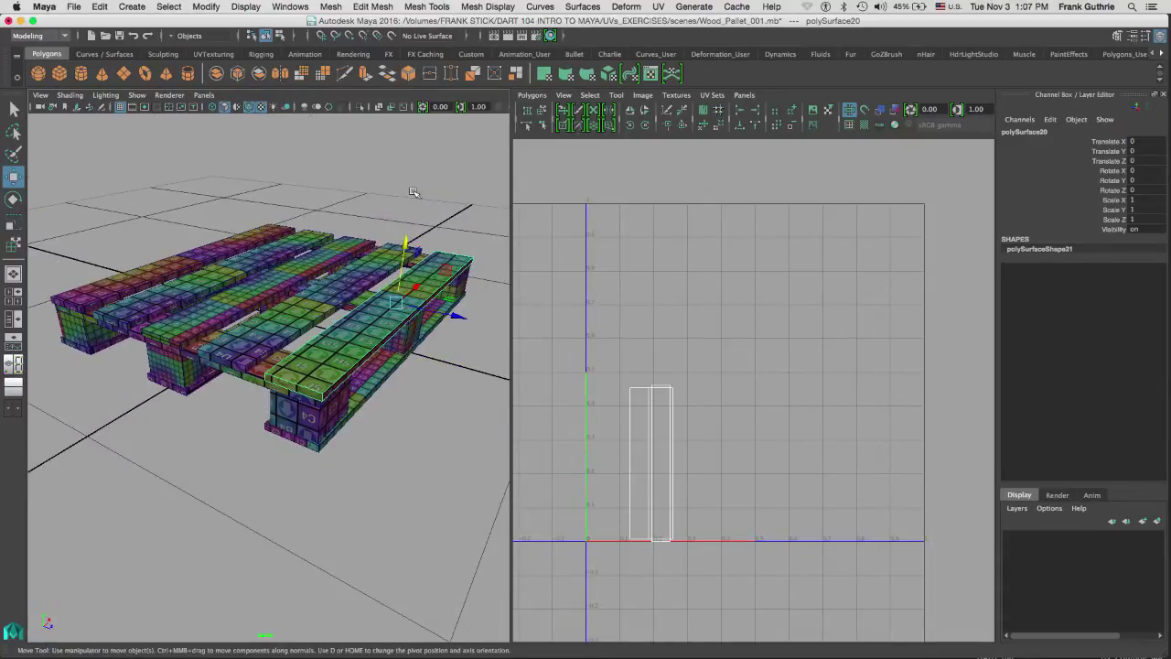
pyautogui.click(438, 173)
pyautogui.keyDown('alt'); pyautogui.moveTo(476, 178); pyautogui.dragTo(466, 189); pyautogui.keyUp('alt')
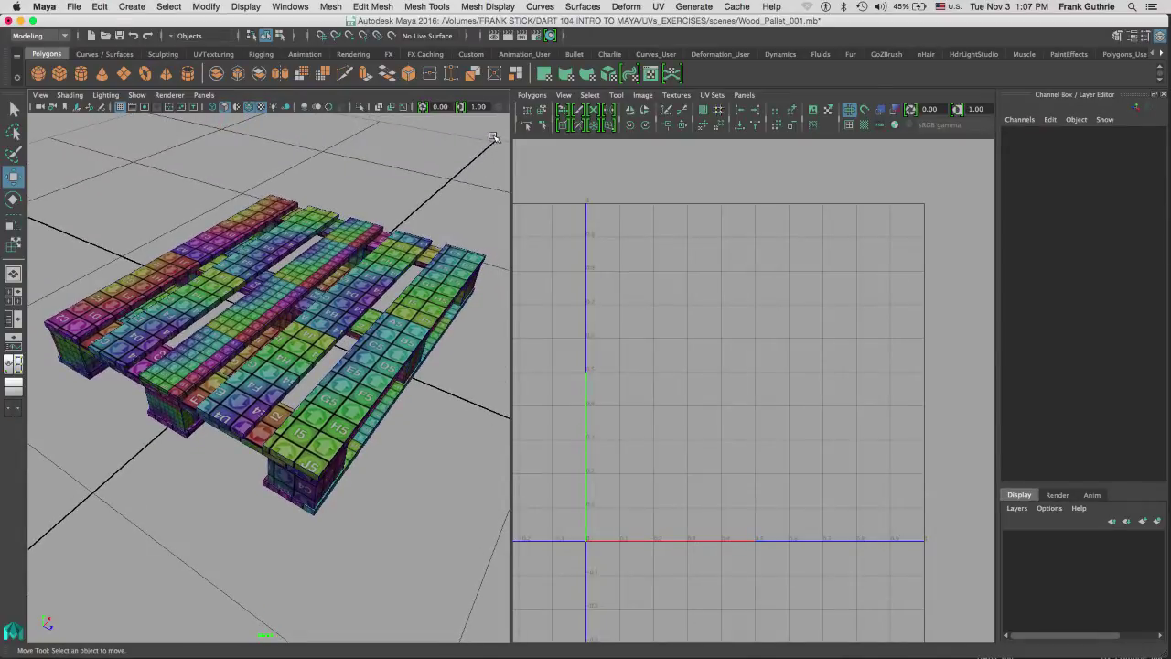
# - Open the Layout UVs options from the UV Editor and reset them to default settings
pyautogui.click(534, 96)
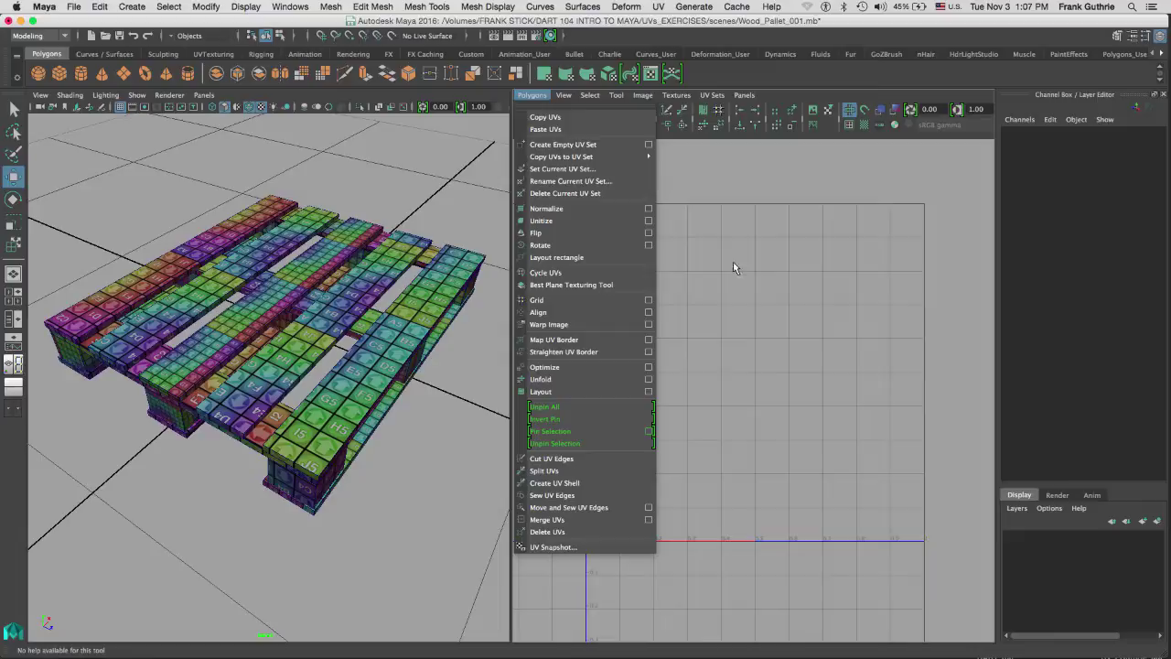
pyautogui.click(687, 41)
pyautogui.click(658, 8)
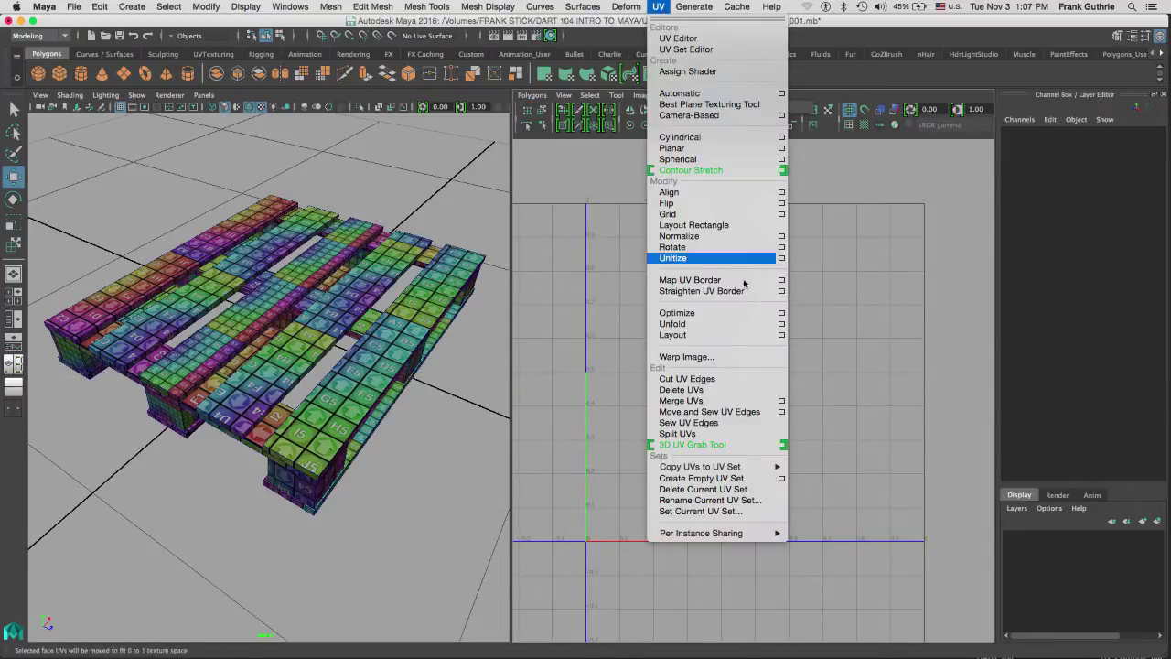
pyautogui.click(781, 334)
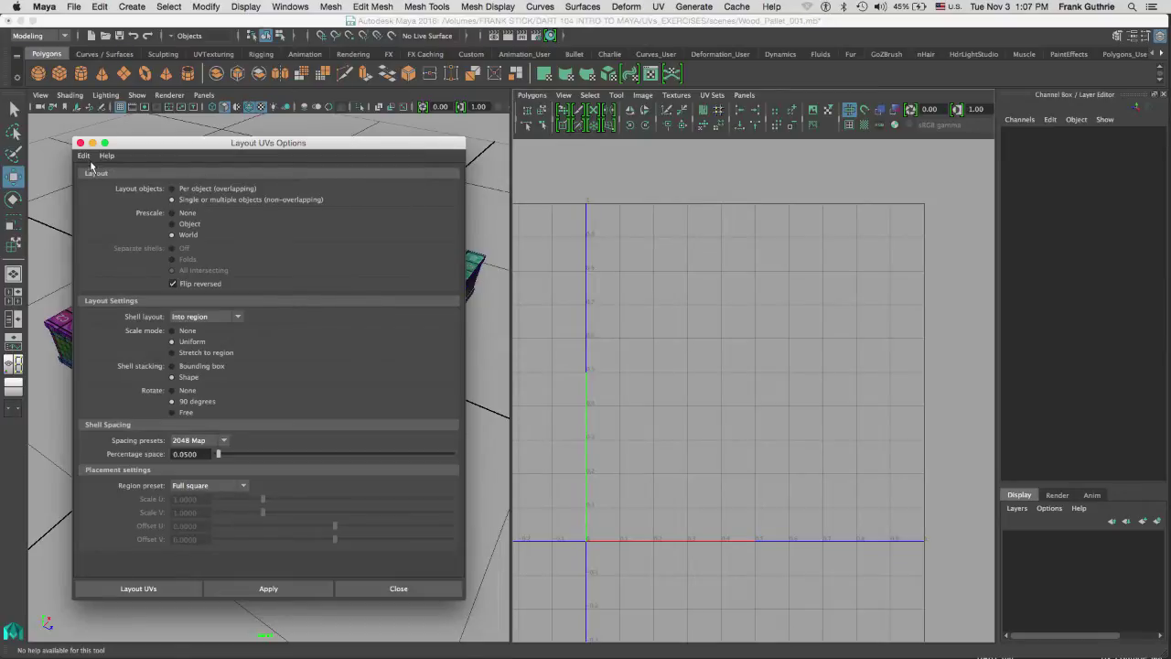
pyautogui.click(84, 156)
pyautogui.click(94, 182)
# - Select the whole pallet, check a few boards and blocks individually, then reselect everything
pyautogui.moveTo(501, 122); pyautogui.dragTo(33, 629)
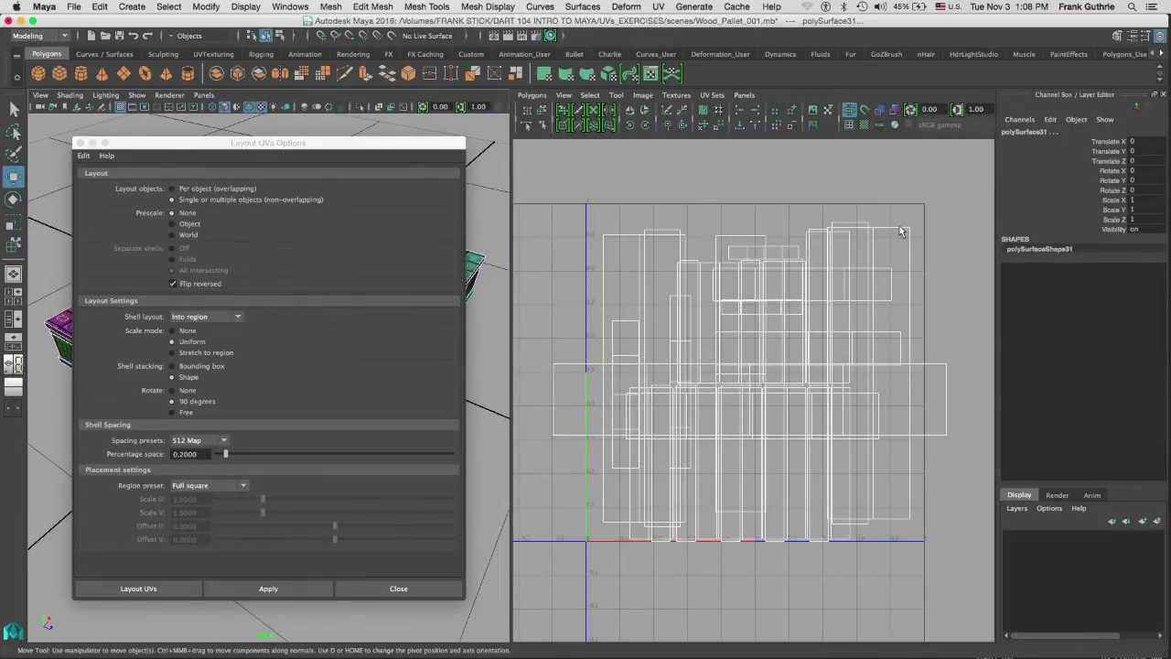
pyautogui.click(394, 588)
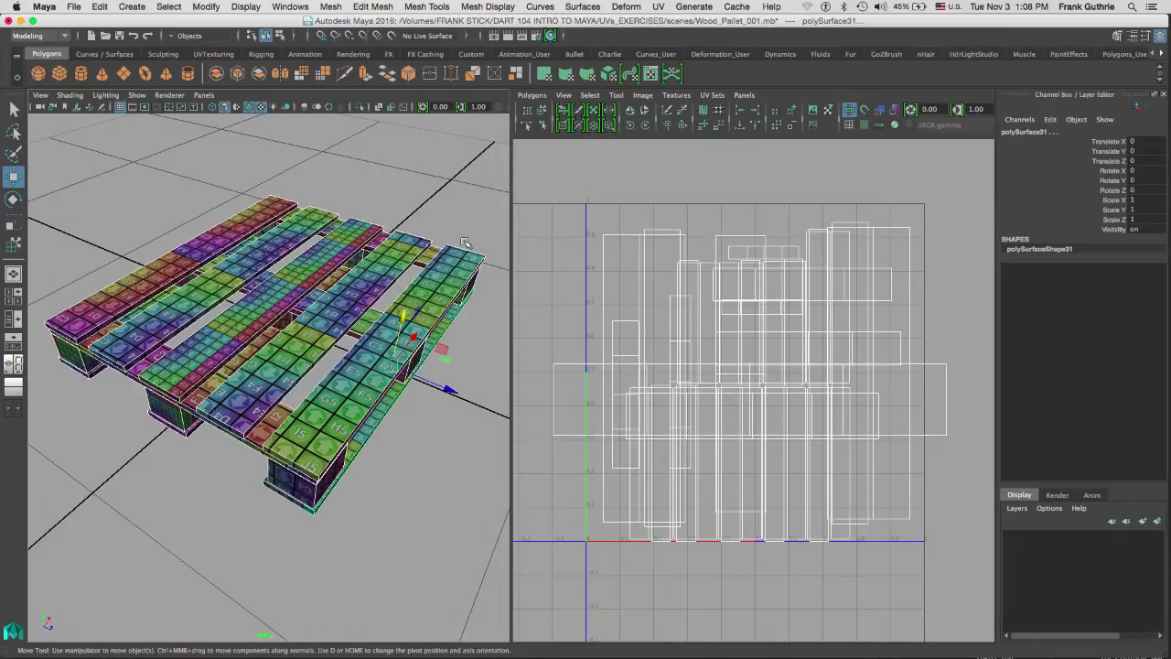
pyautogui.click(467, 245)
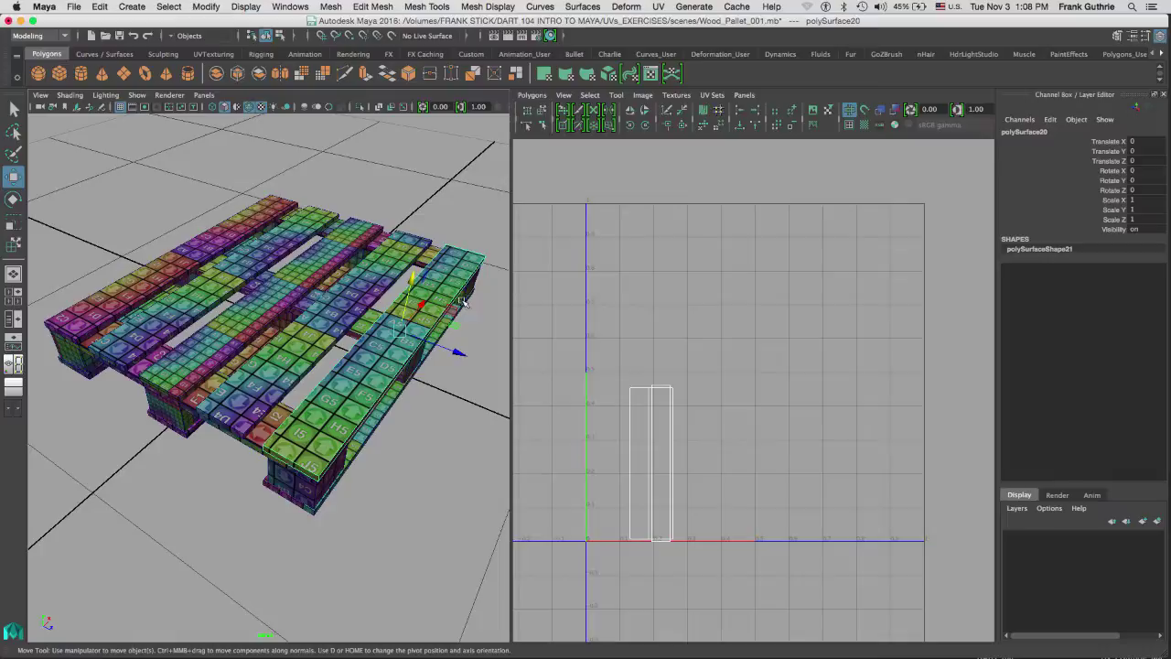
pyautogui.click(364, 298)
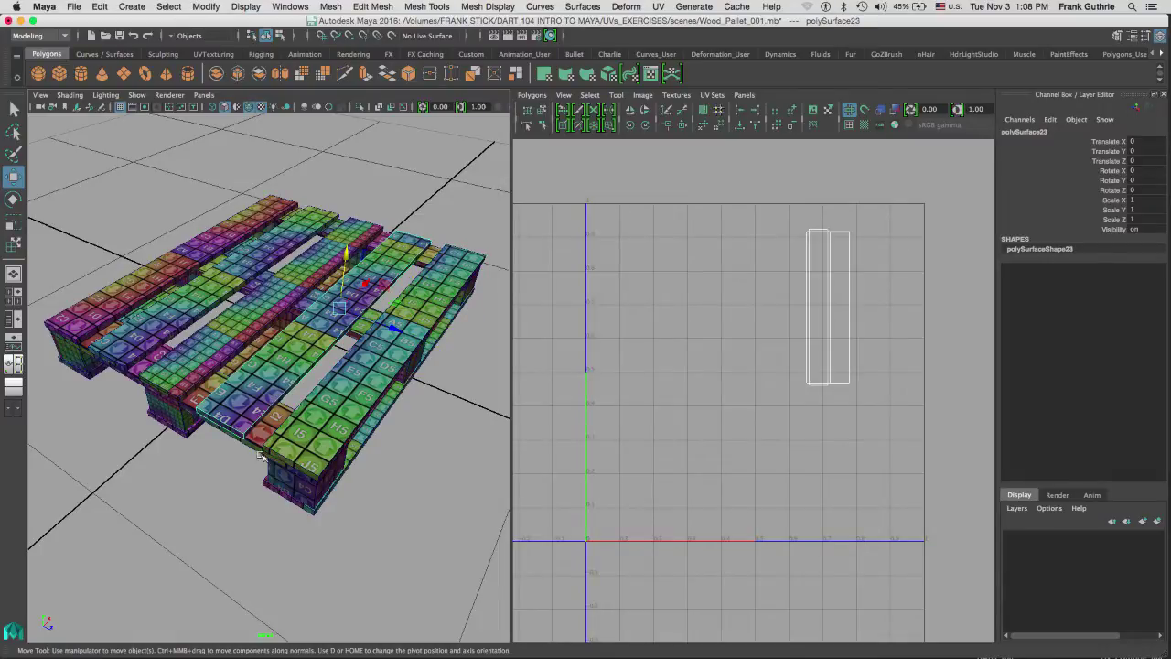
pyautogui.click(285, 483)
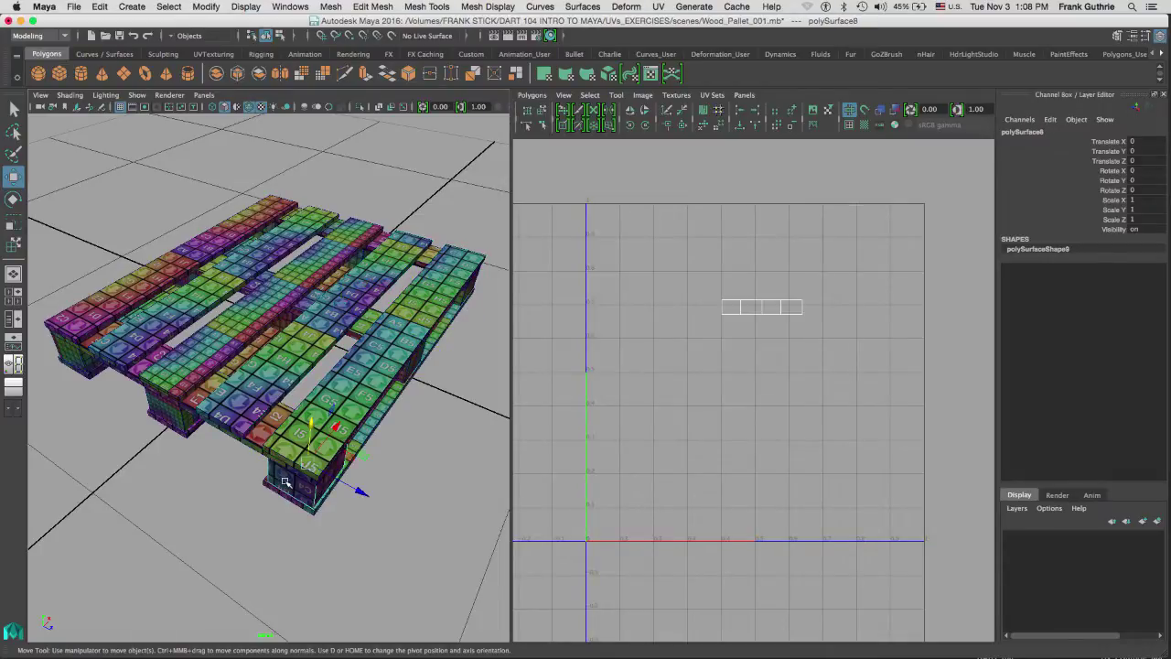
pyautogui.click(179, 414)
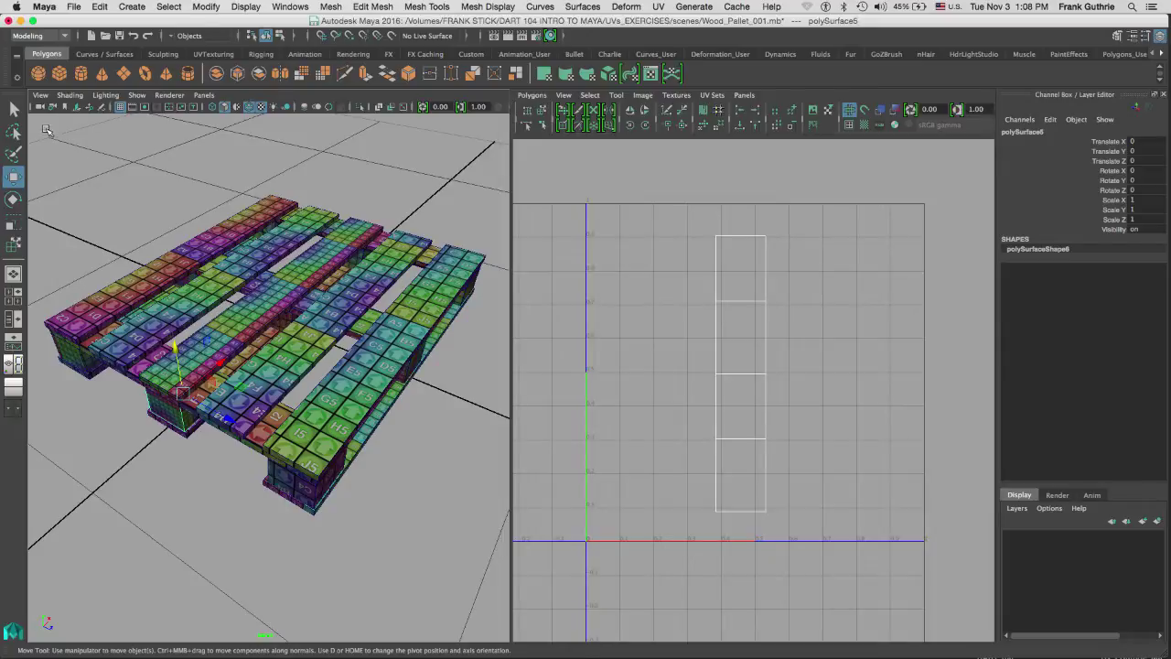
pyautogui.moveTo(37, 125); pyautogui.dragTo(495, 517)
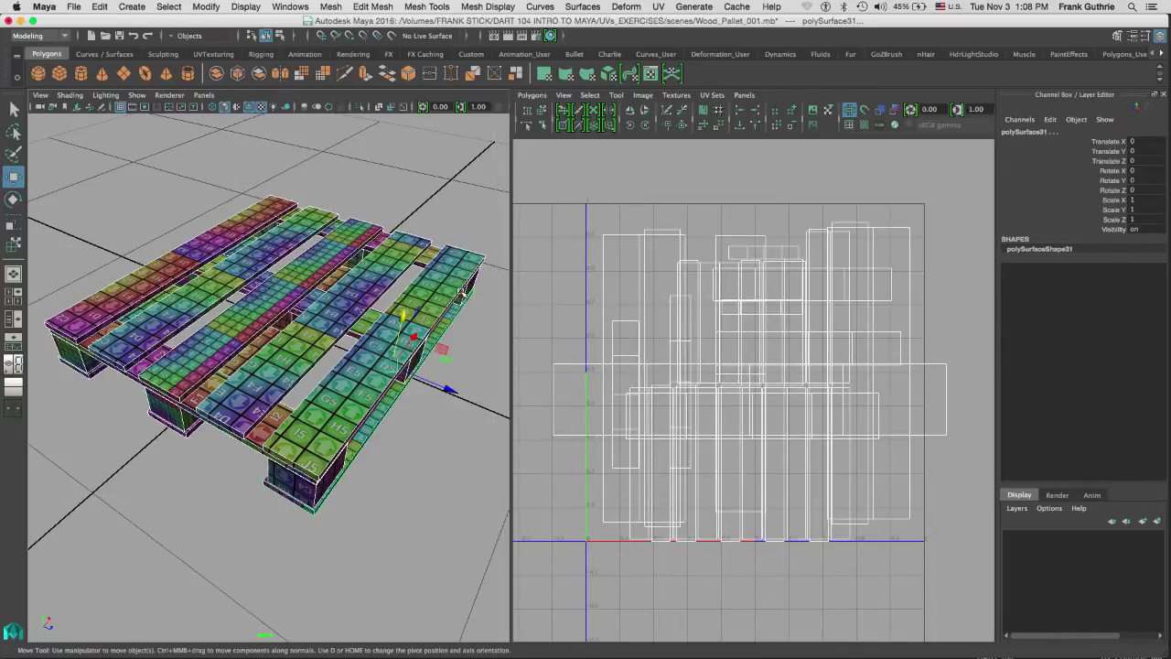
# - Reopen the Layout UVs Options dialog from the UV Editor's Polygons menu
pyautogui.click(531, 95)
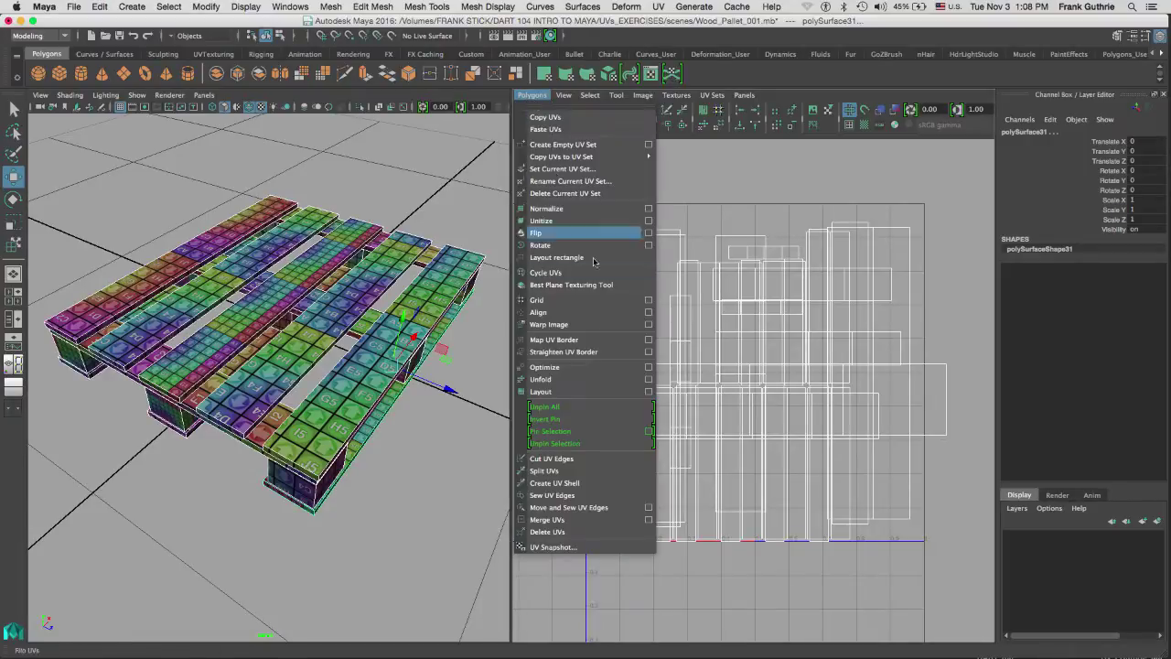
pyautogui.click(648, 392)
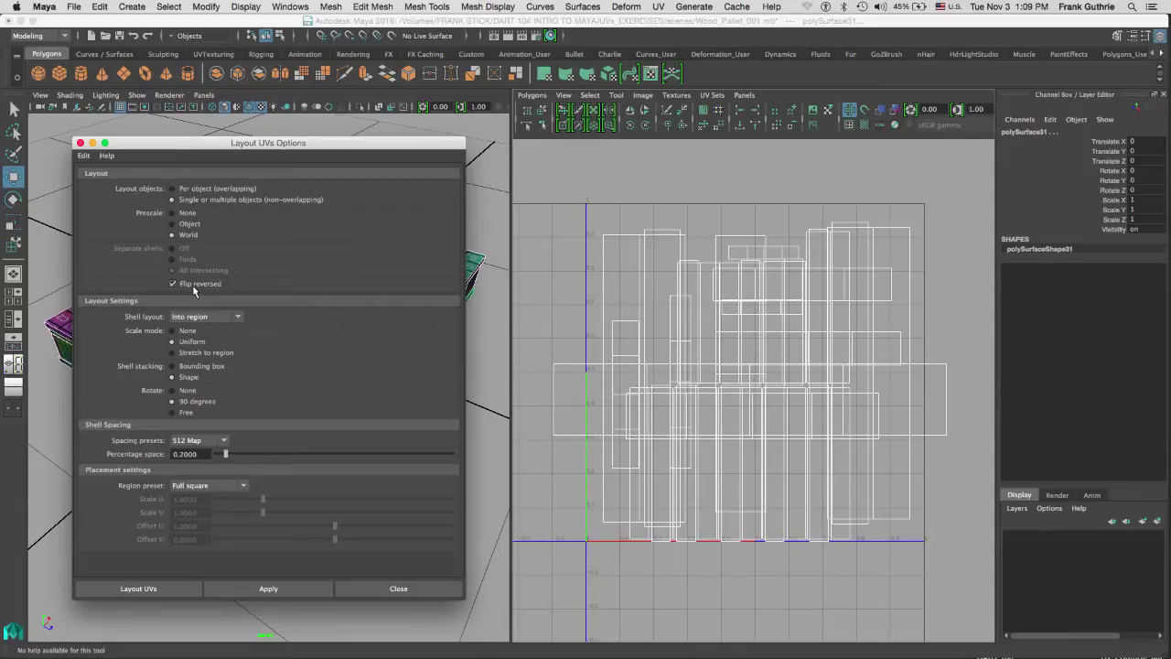
# - Shade the UV shells and flip the wide horizontal shell in U using Move UV Shell
pyautogui.click(879, 109)
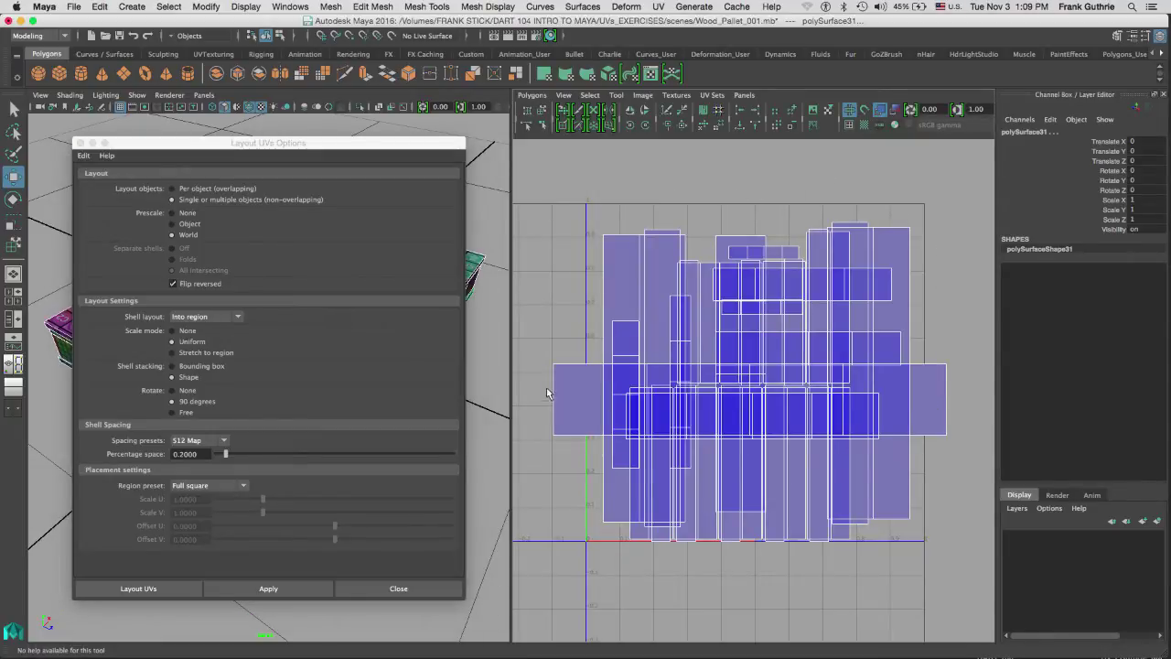
pyautogui.click(542, 110)
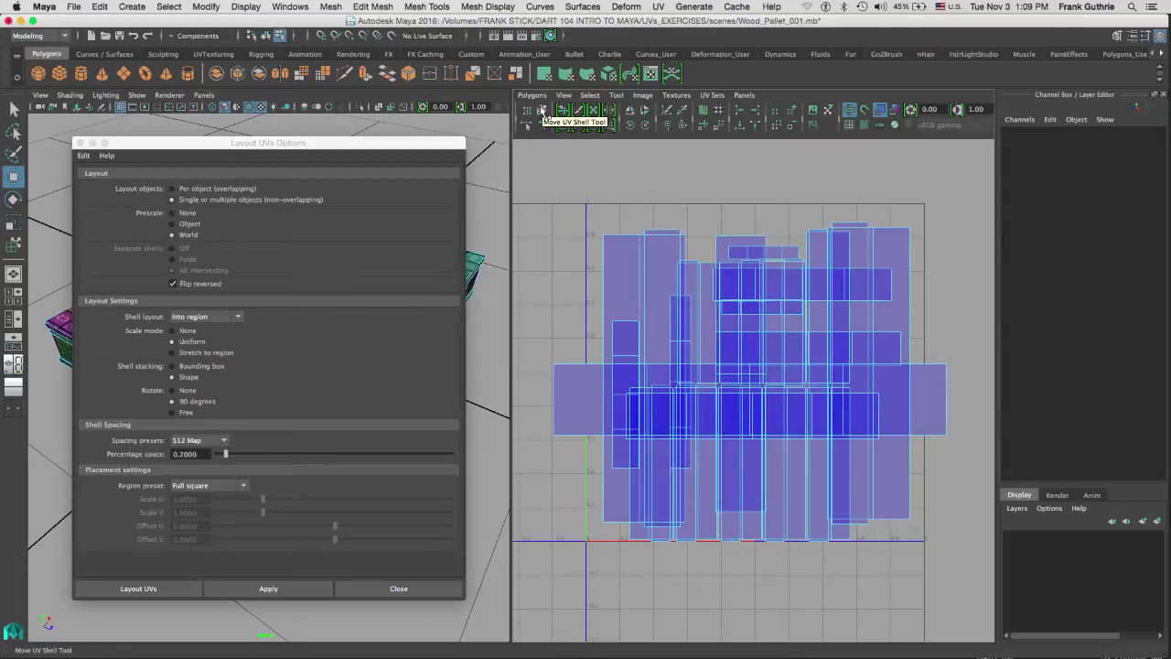
pyautogui.click(542, 110)
pyautogui.click(589, 385)
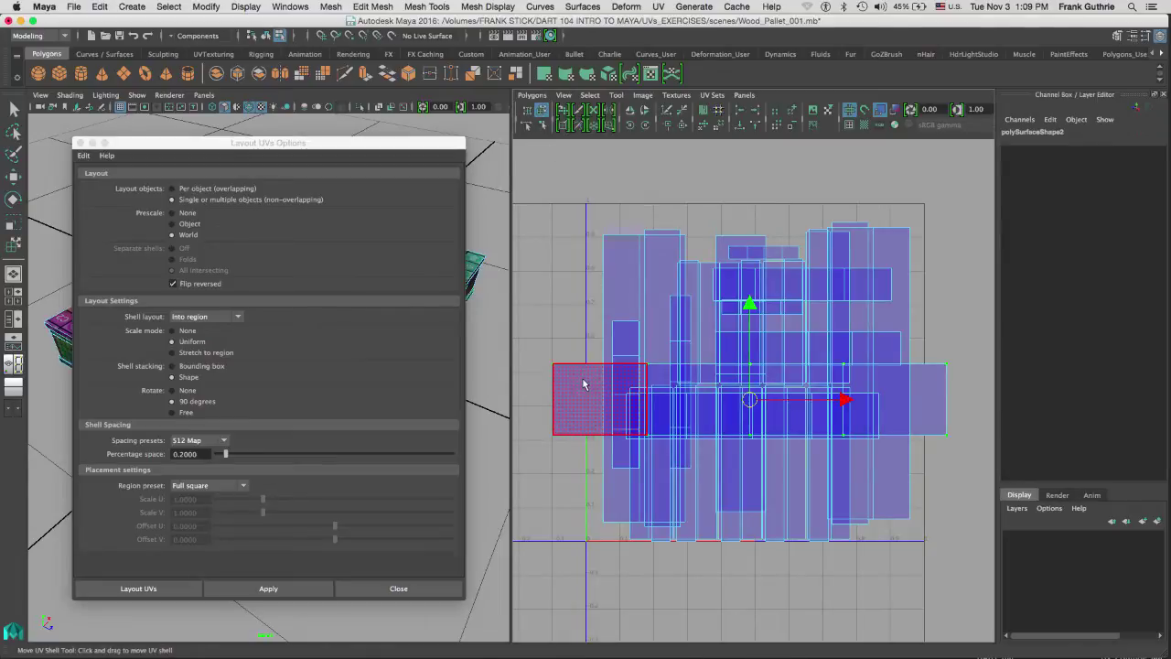
pyautogui.click(629, 112)
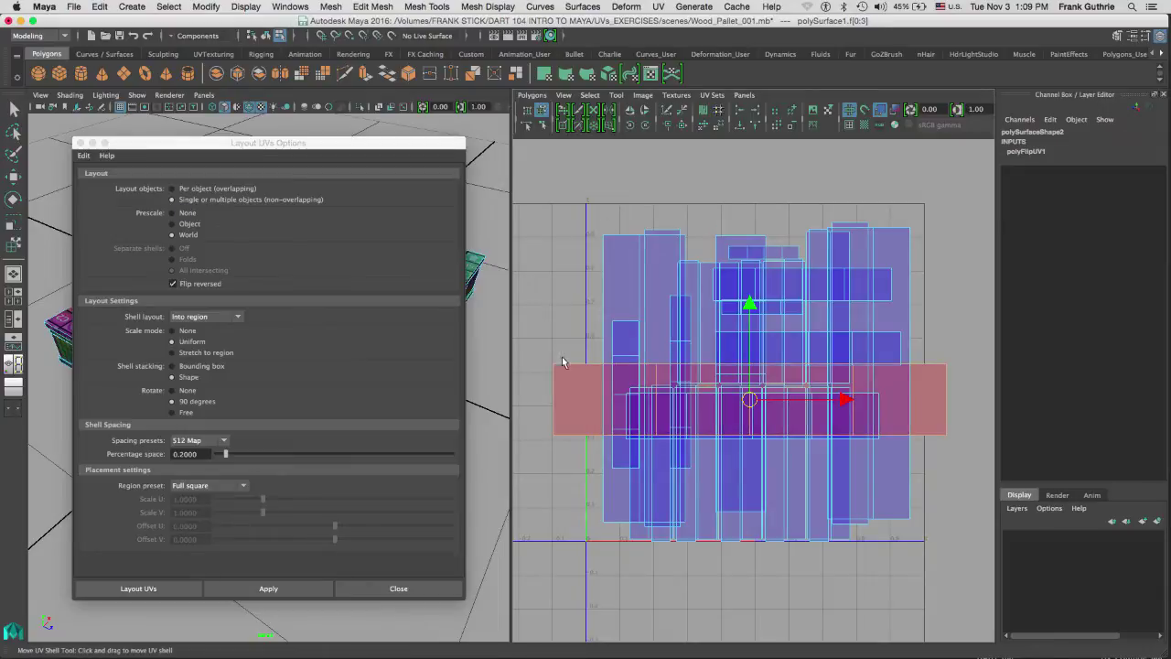
# - Return to object mode and marquee-select all the pallet boards in the viewport
pyautogui.moveTo(562, 362); pyautogui.dragTo(543, 332, button='right')
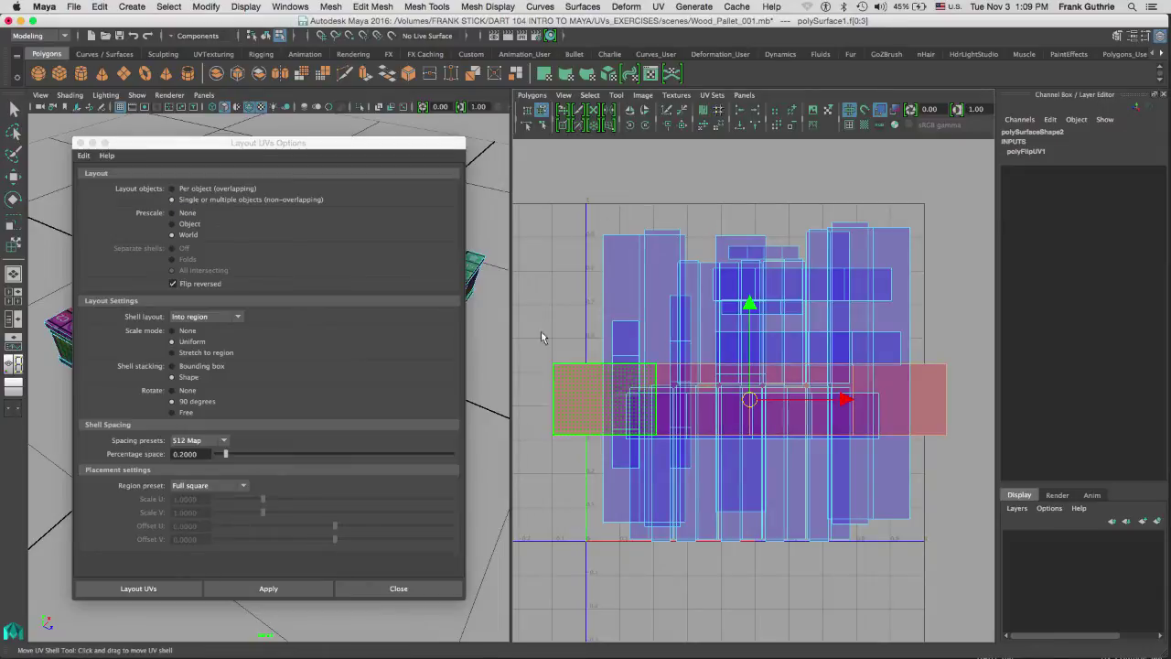
pyautogui.moveTo(480, 264); pyautogui.dragTo(483, 245, button='right')
pyautogui.click(477, 260)
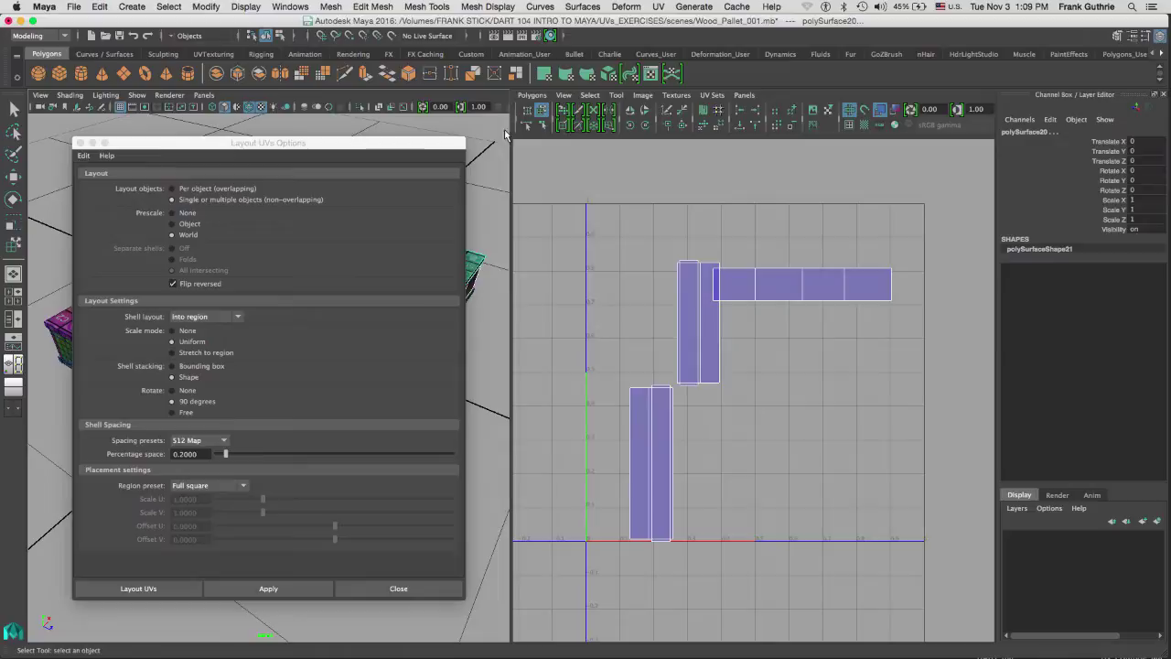
pyautogui.moveTo(504, 135); pyautogui.dragTo(33, 636)
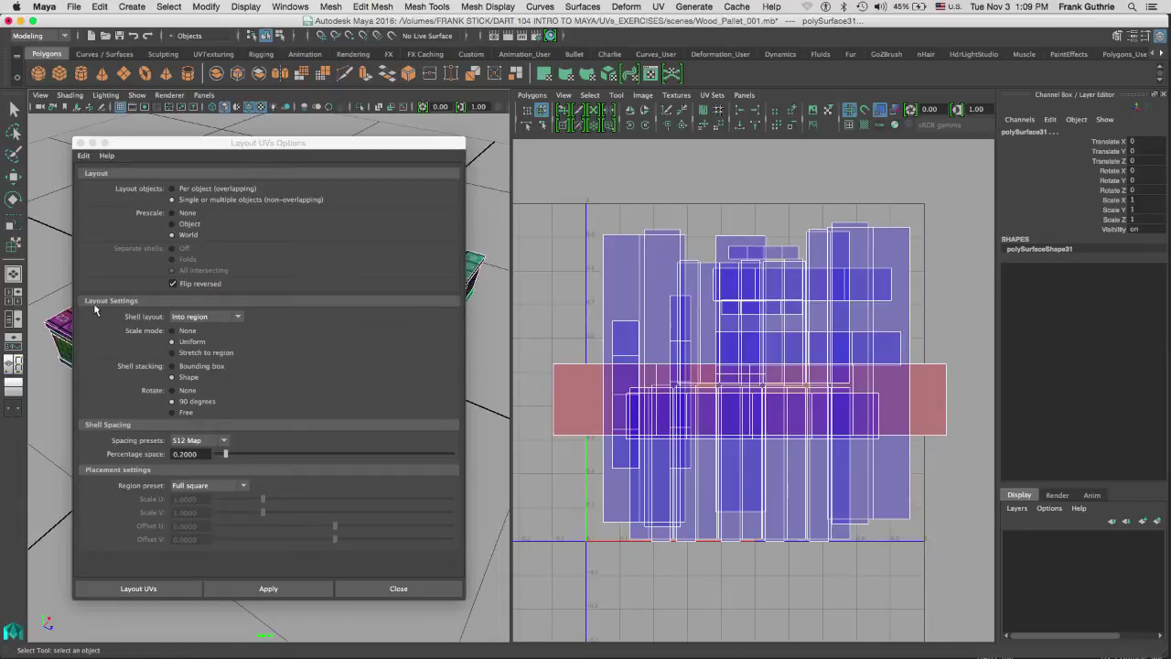
# - Set Shell layout to Grid, then close the Layout UVs options
pyautogui.click(206, 318)
pyautogui.click(205, 373)
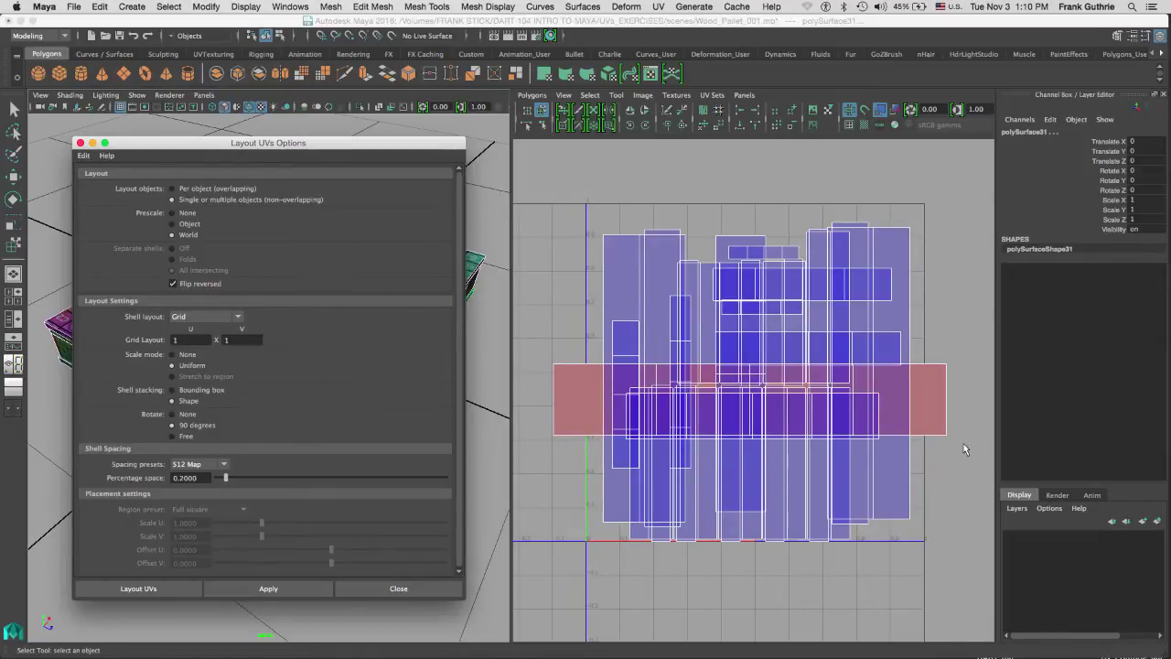
pyautogui.click(824, 337)
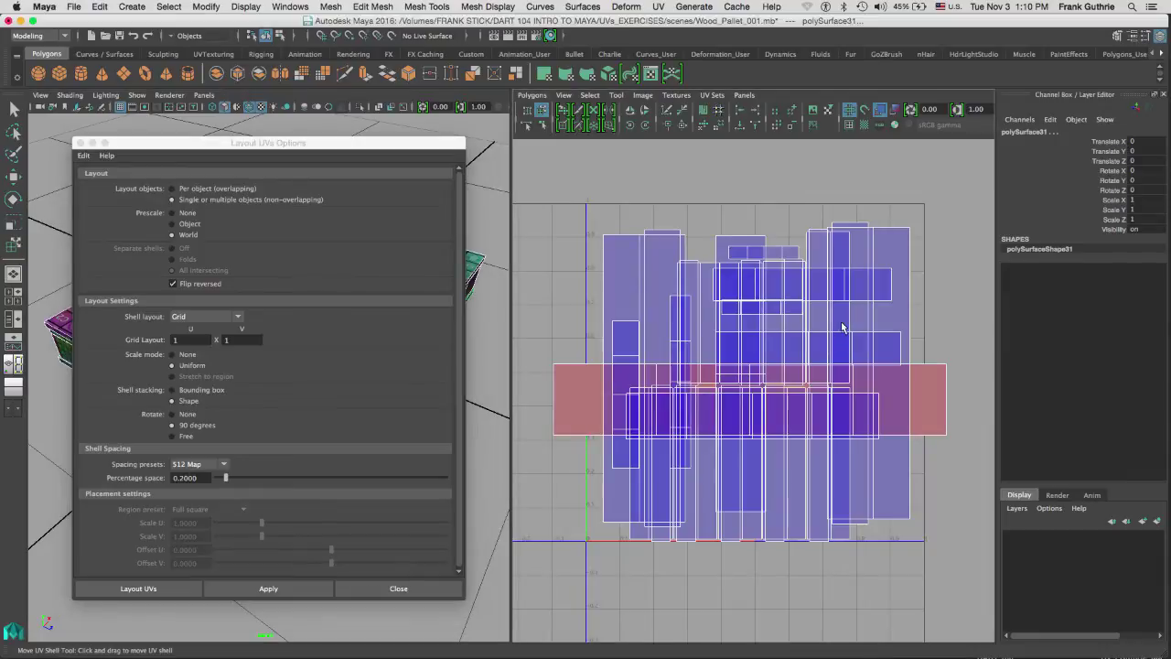
pyautogui.scroll(-1, 799, 309)
pyautogui.scroll(-5, 800, 310)
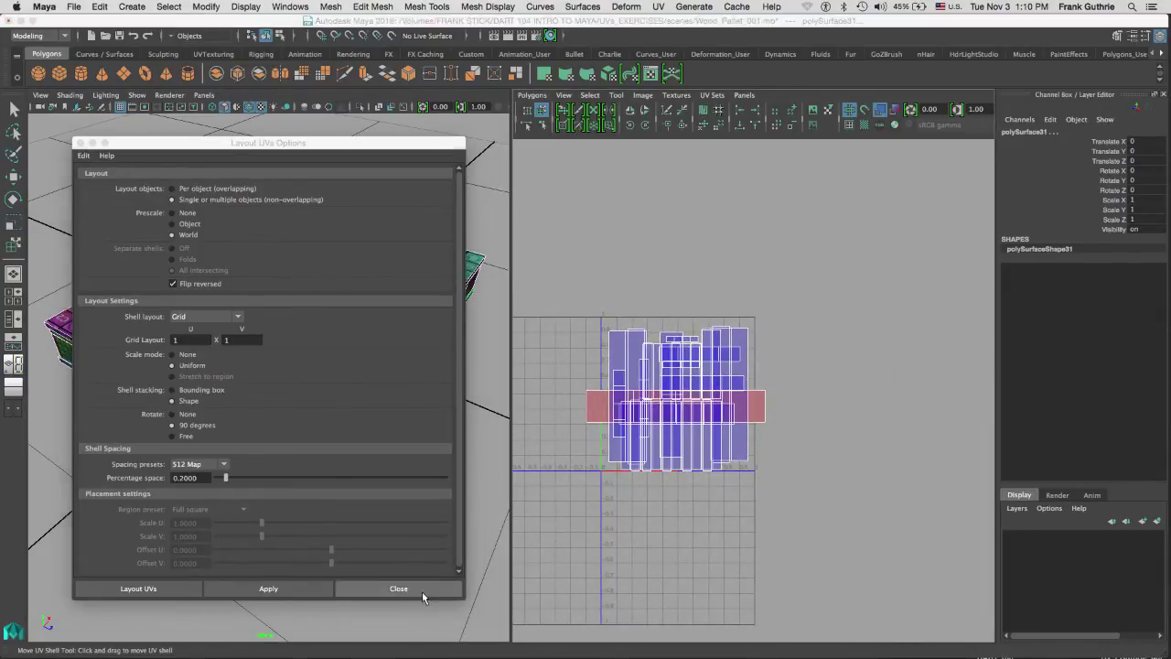
pyautogui.click(422, 591)
# - Clear the selection and pick five pallet boards one by one in the viewport
pyautogui.click(466, 373)
pyautogui.click(421, 315)
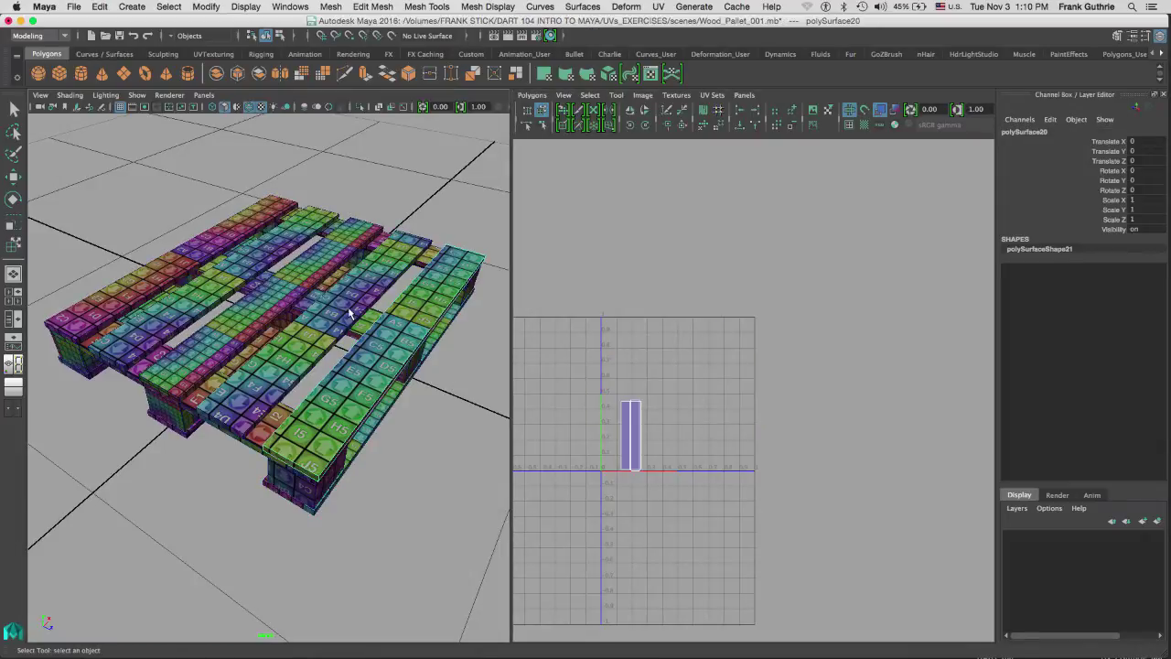
pyautogui.keyDown('shift'); pyautogui.click(308, 297); pyautogui.keyUp('shift')
pyautogui.keyDown('shift'); pyautogui.click(282, 283); pyautogui.keyUp('shift')
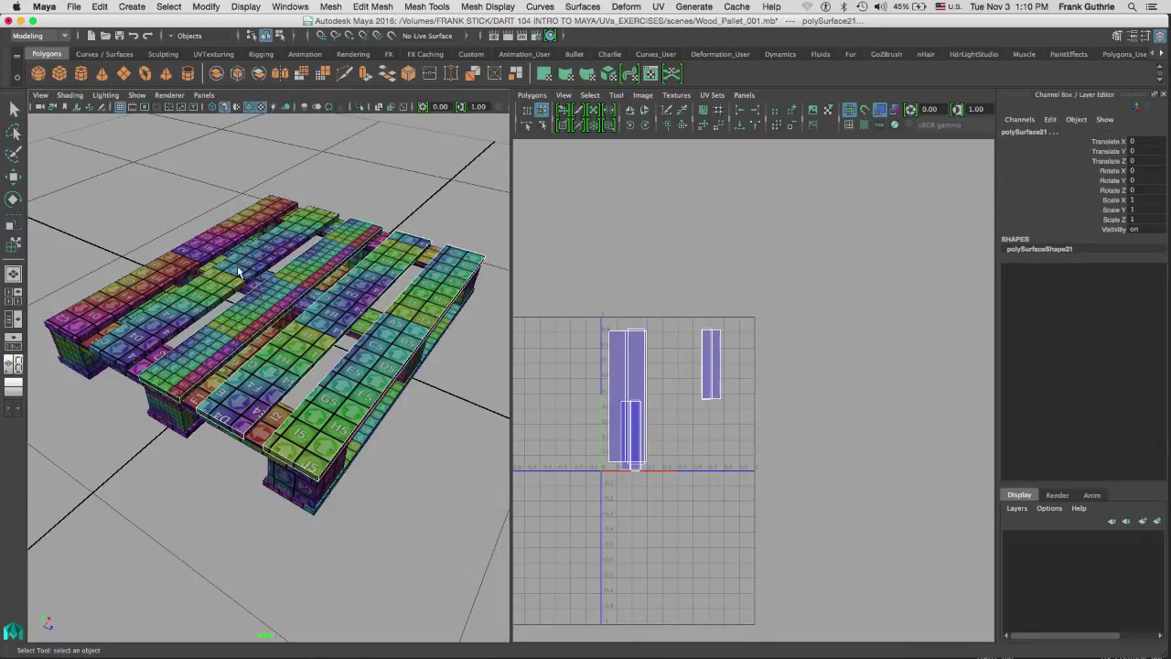
pyautogui.keyDown('shift'); pyautogui.click(240, 273); pyautogui.keyUp('shift')
pyautogui.keyDown('shift'); pyautogui.click(214, 255); pyautogui.keyUp('shift')
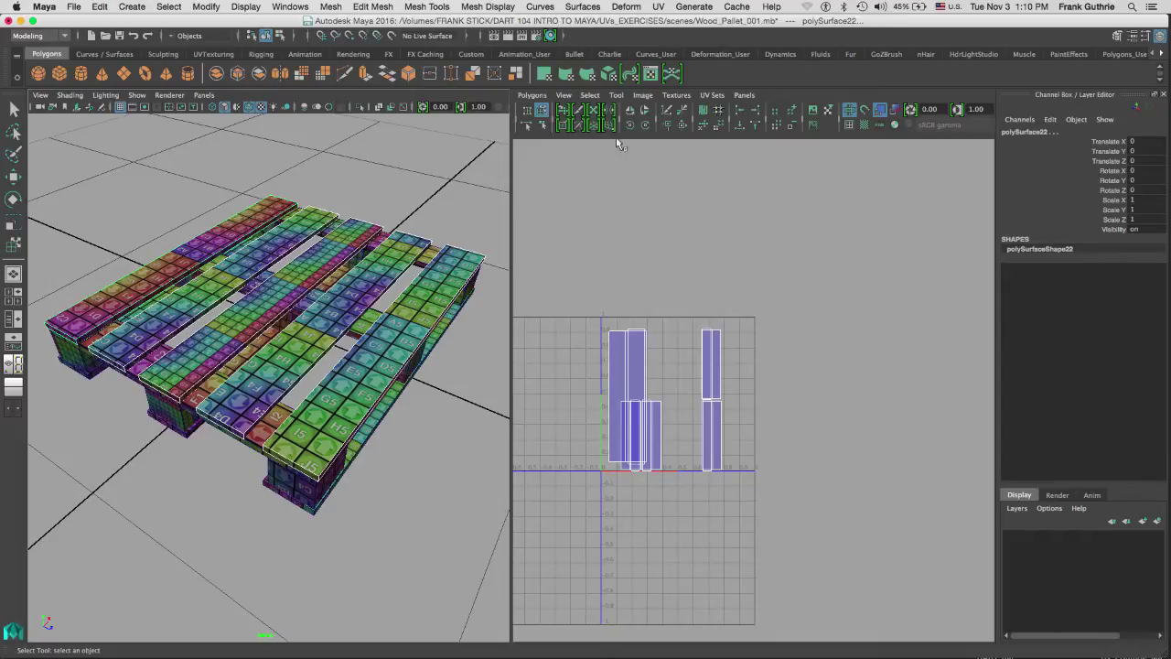
# - Reopen the Layout UVs options, choose Grid shell layout, and marquee-select all pallet boards
pyautogui.click(532, 95)
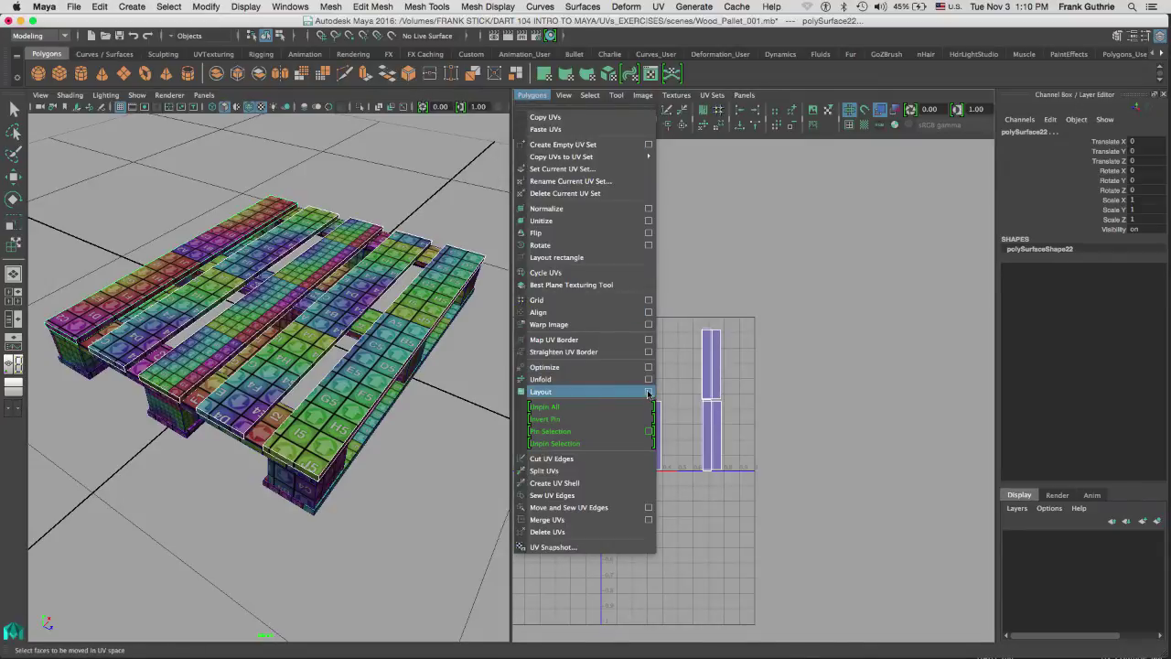
pyautogui.click(649, 392)
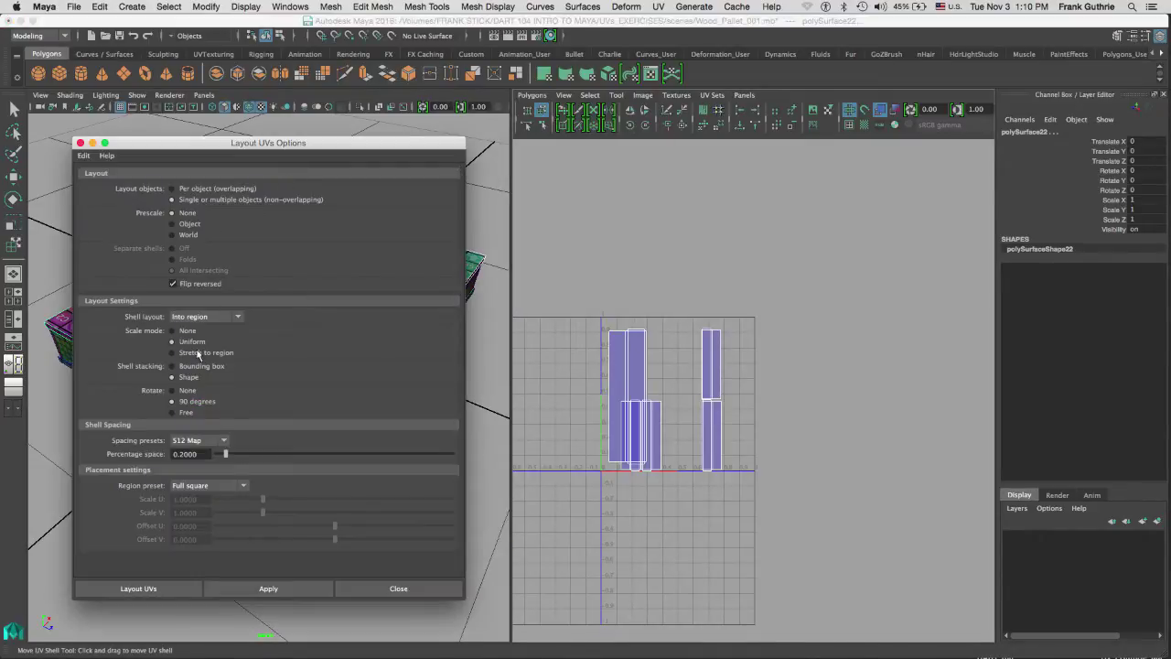
pyautogui.click(194, 319)
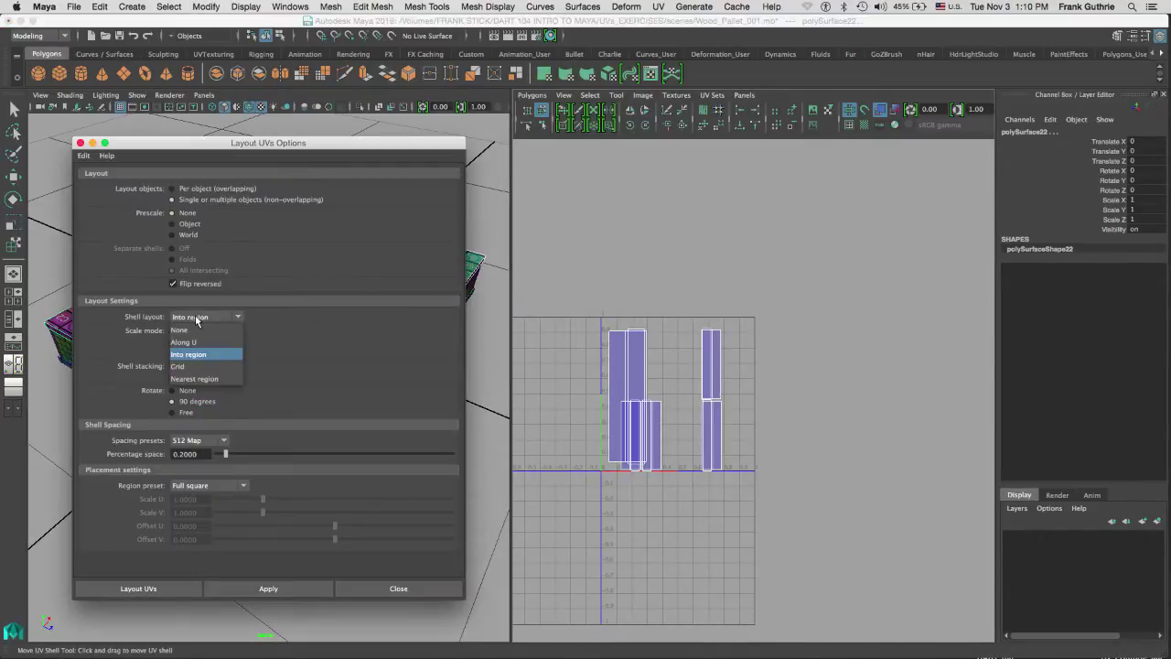
pyautogui.click(201, 377)
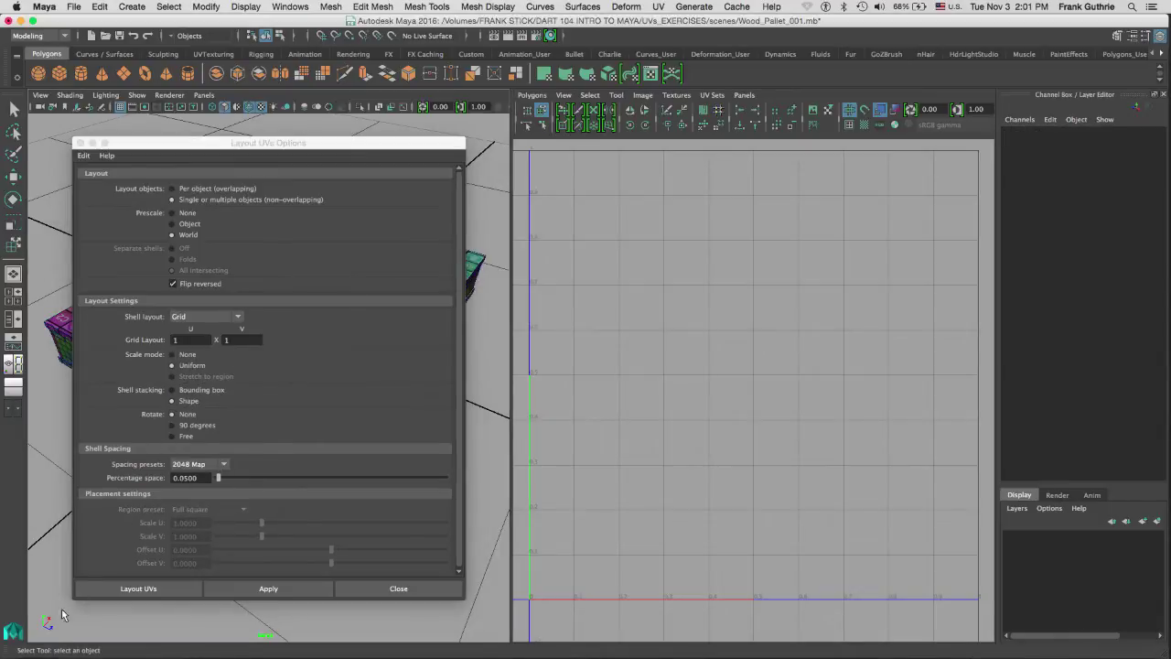
pyautogui.moveTo(39, 630); pyautogui.dragTo(509, 126)
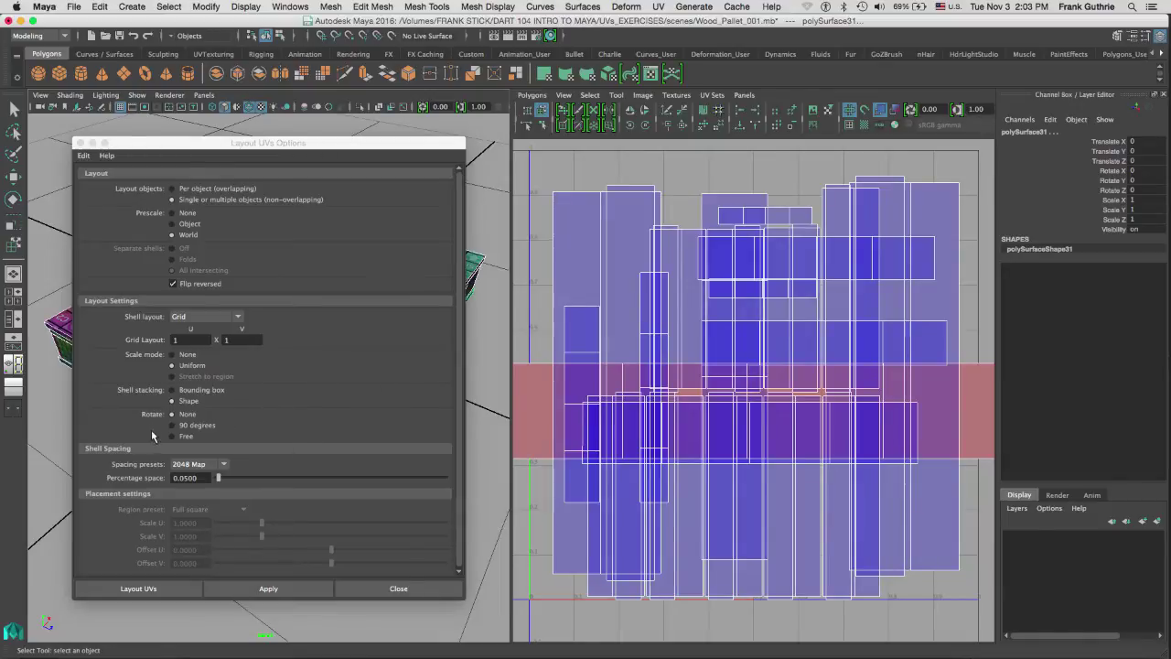
# - Bring the Layout UVs options forward and try the 512 Map spacing preset
pyautogui.click(459, 385)
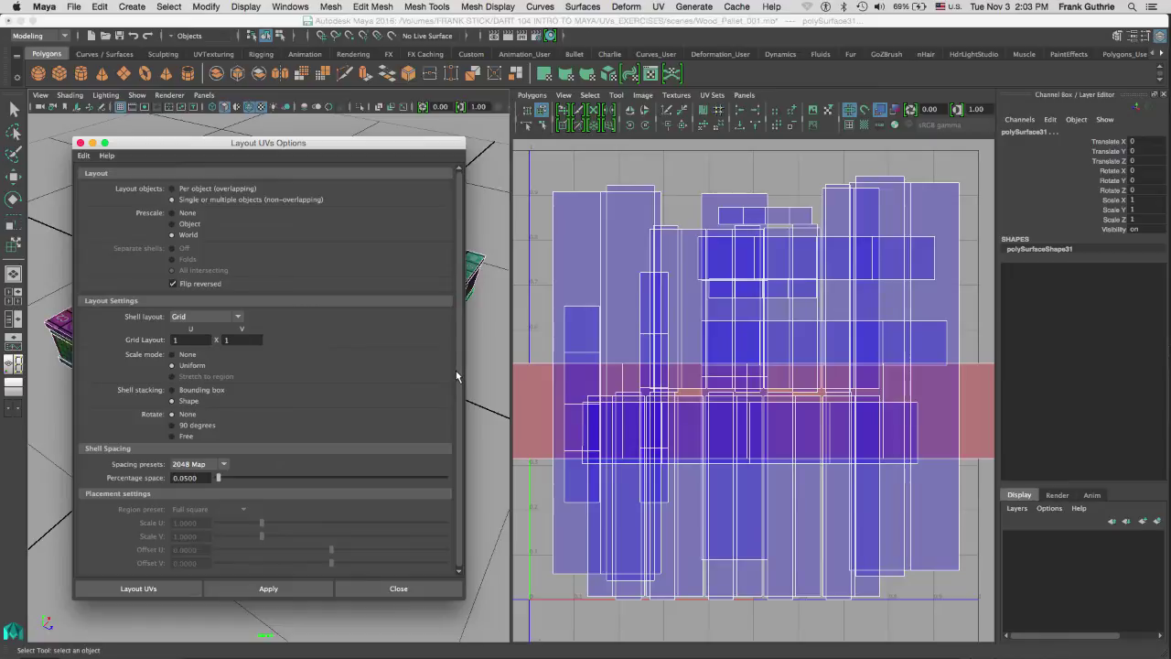
pyautogui.click(197, 464)
pyautogui.click(214, 513)
pyautogui.click(206, 464)
# - Try the 1024, 2048 and 32 Map spacing presets, settle on 2048 Map, then box-select the pallet
pyautogui.click(192, 501)
pyautogui.click(203, 464)
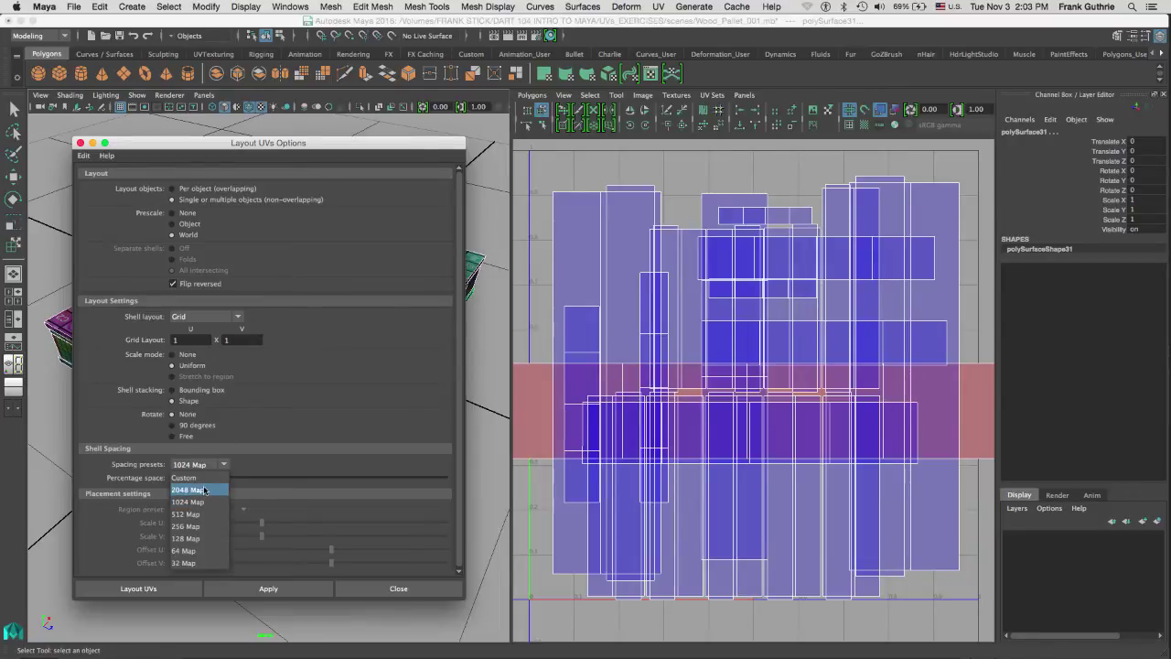
pyautogui.click(203, 490)
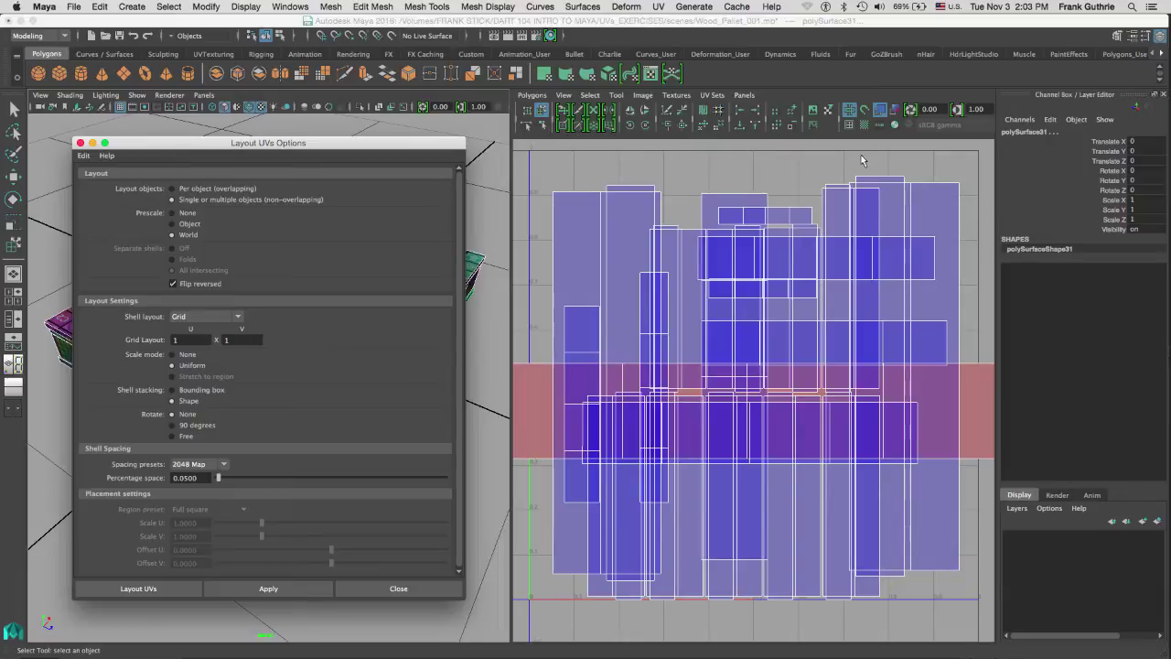
pyautogui.click(209, 465)
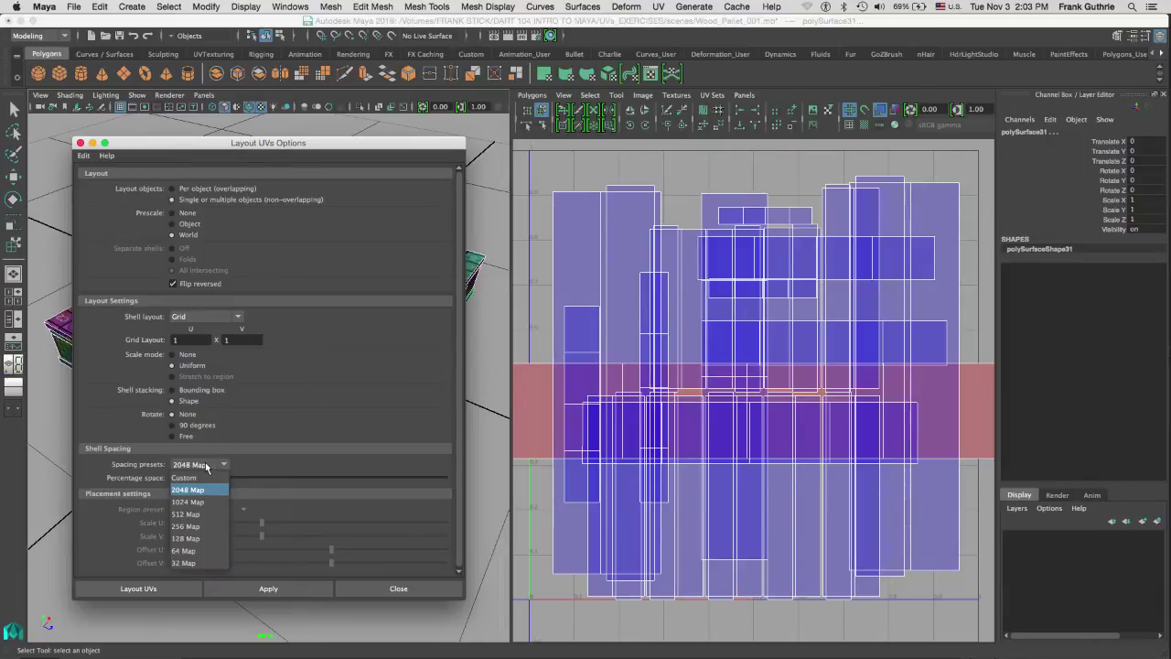
pyautogui.click(198, 563)
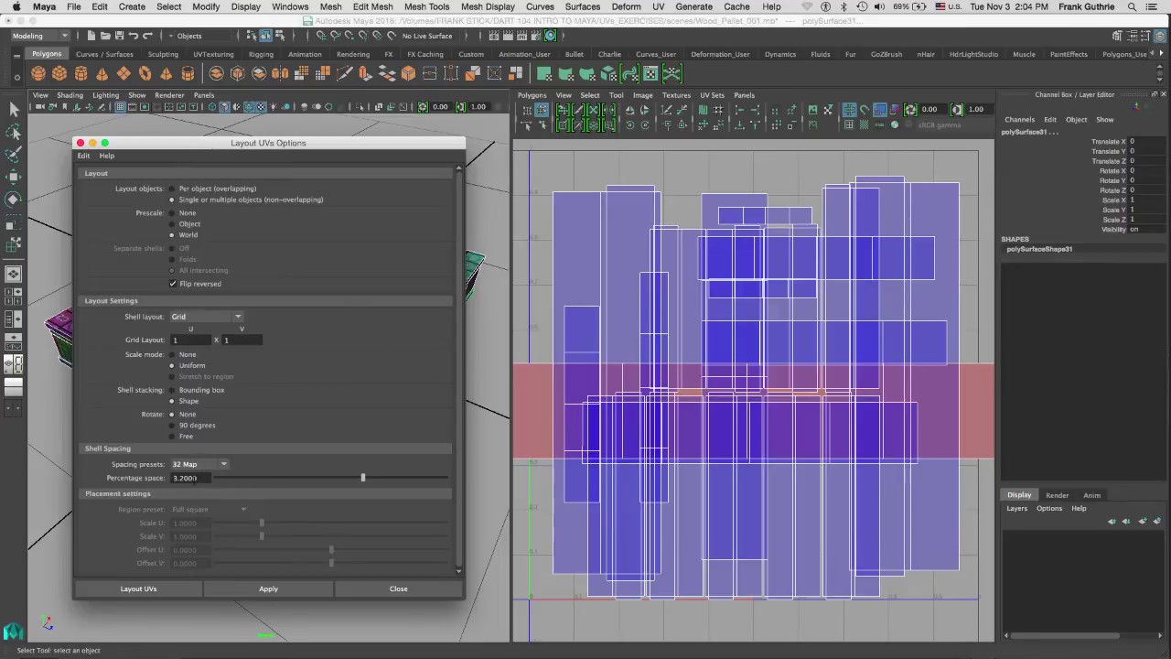
pyautogui.click(205, 465)
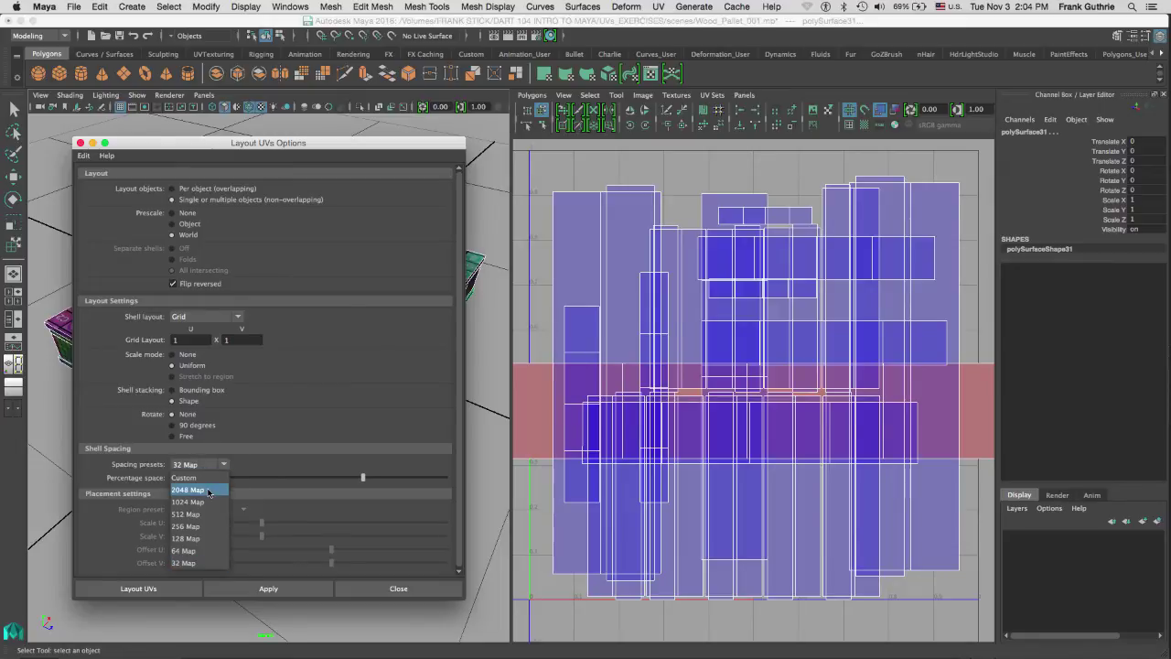
pyautogui.click(209, 491)
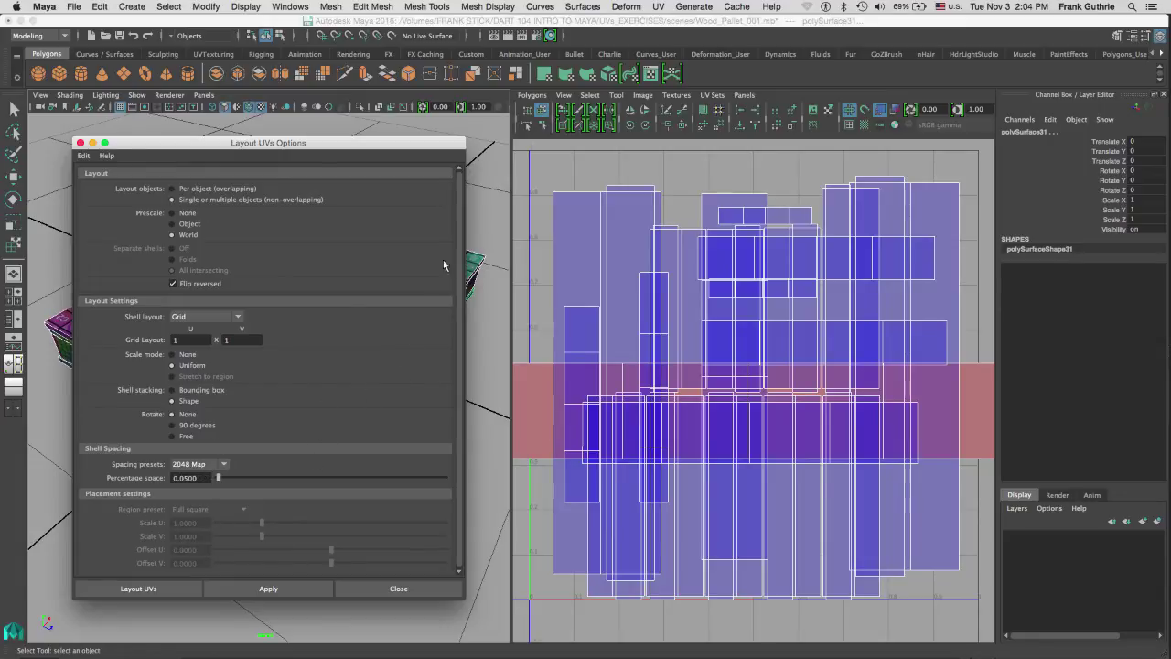
pyautogui.moveTo(505, 127); pyautogui.dragTo(39, 638)
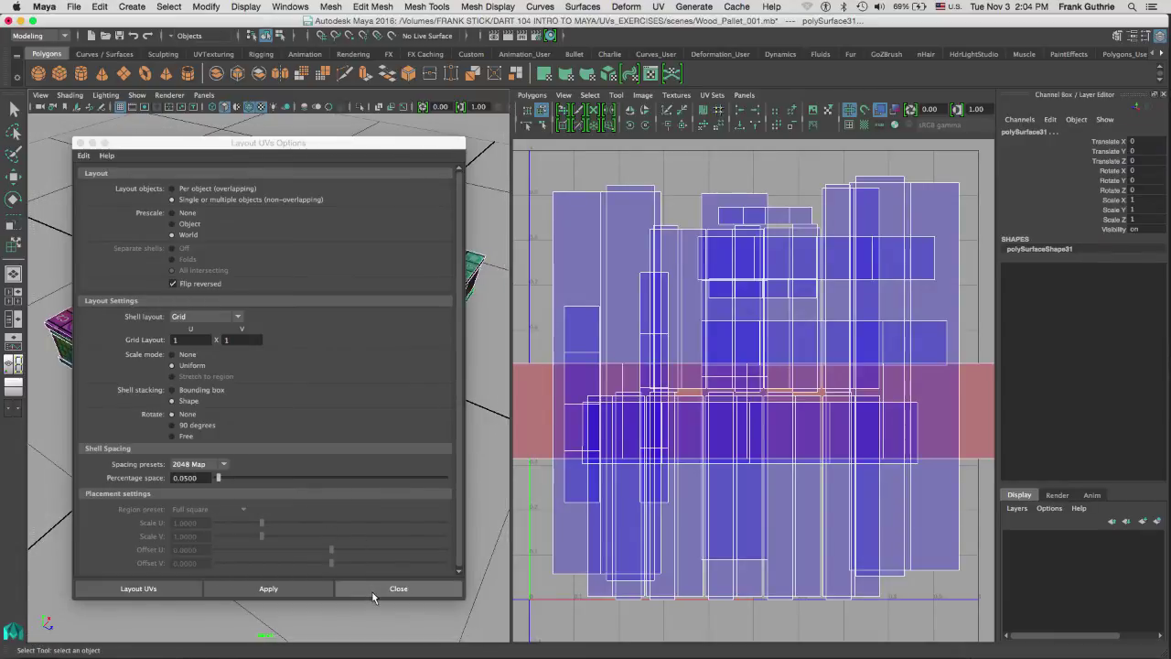
# - Resize and move the Layout UVs Options window off the pallet, then apply the layout
pyautogui.moveTo(463, 598); pyautogui.dragTo(431, 266)
pyautogui.moveTo(385, 142); pyautogui.dragTo(394, 506)
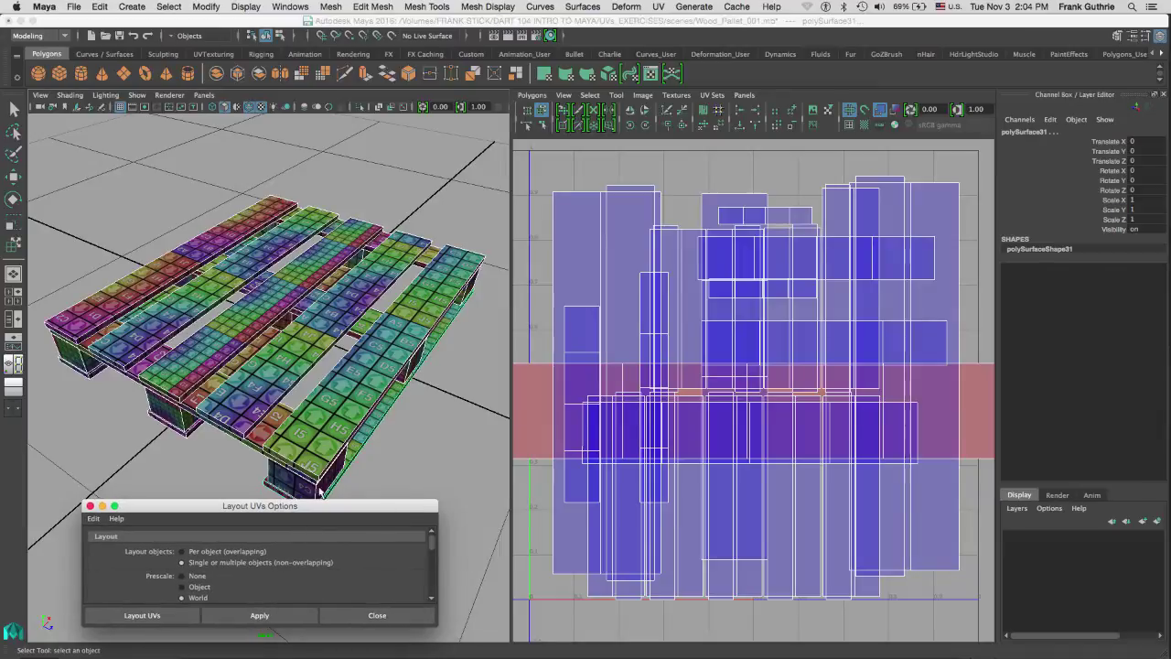
pyautogui.click(290, 619)
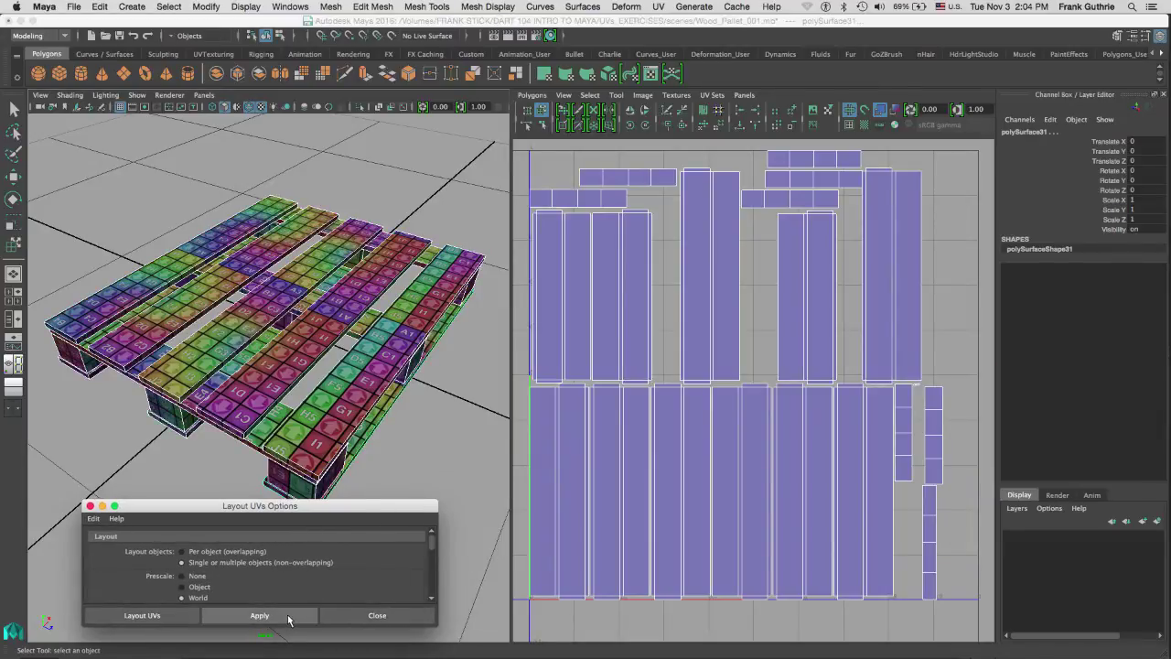
# - Deselect and reselect the pallet, then inspect individual boards including polySurface6
pyautogui.click(56, 142)
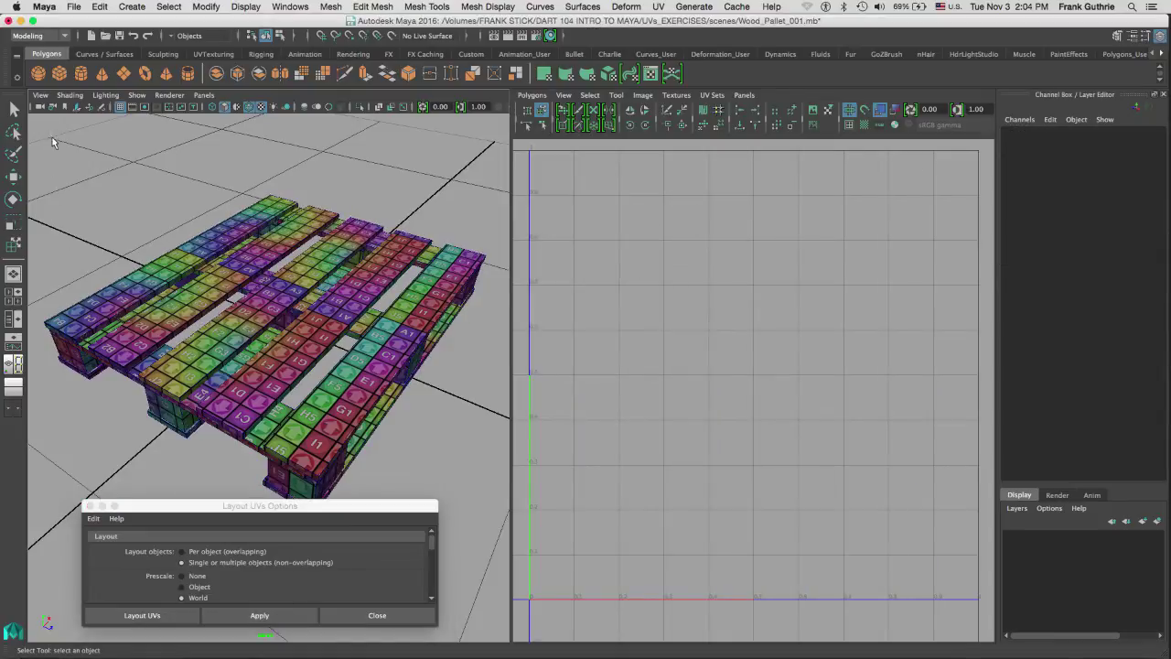
pyautogui.moveTo(52, 137); pyautogui.dragTo(491, 551)
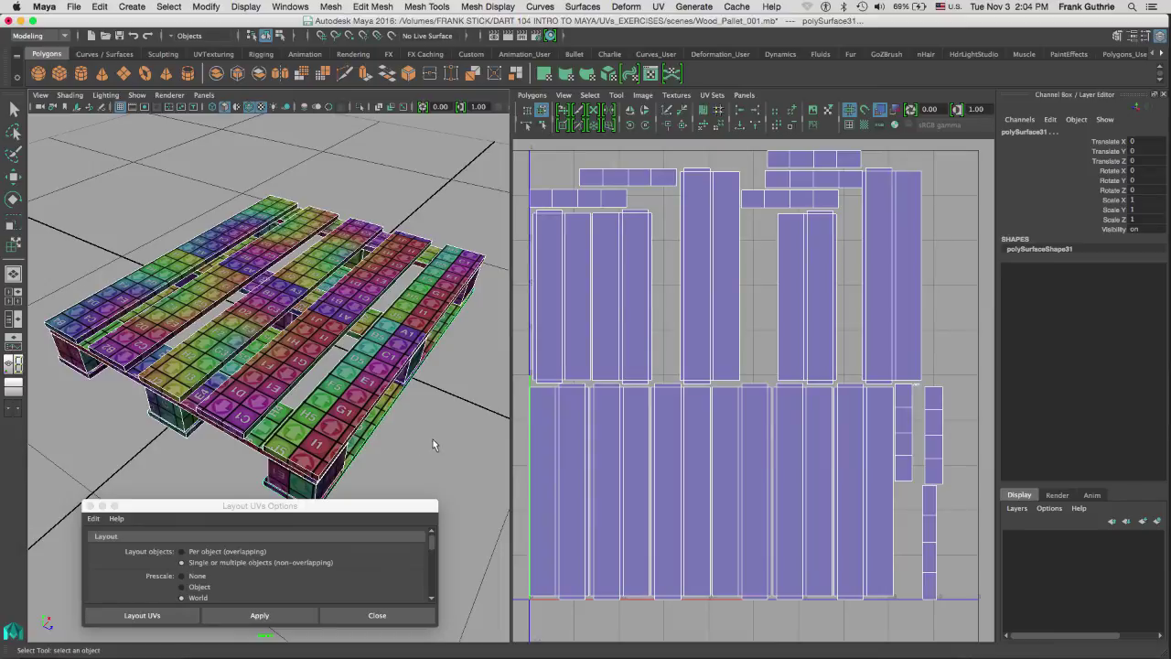
pyautogui.click(433, 445)
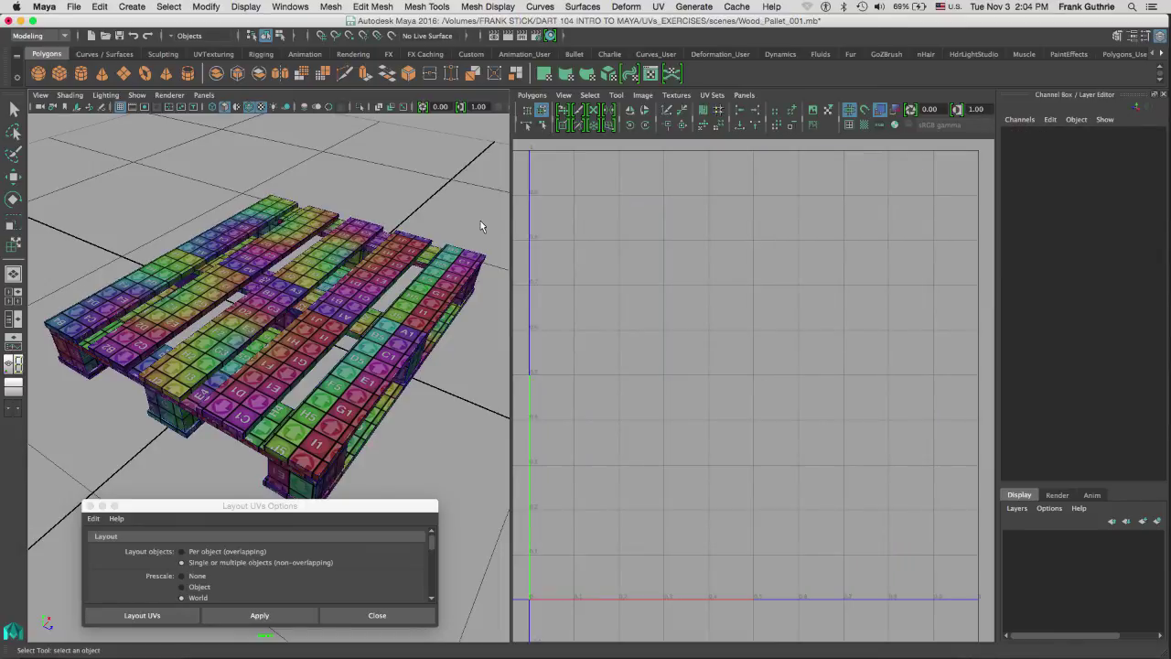
pyautogui.click(437, 290)
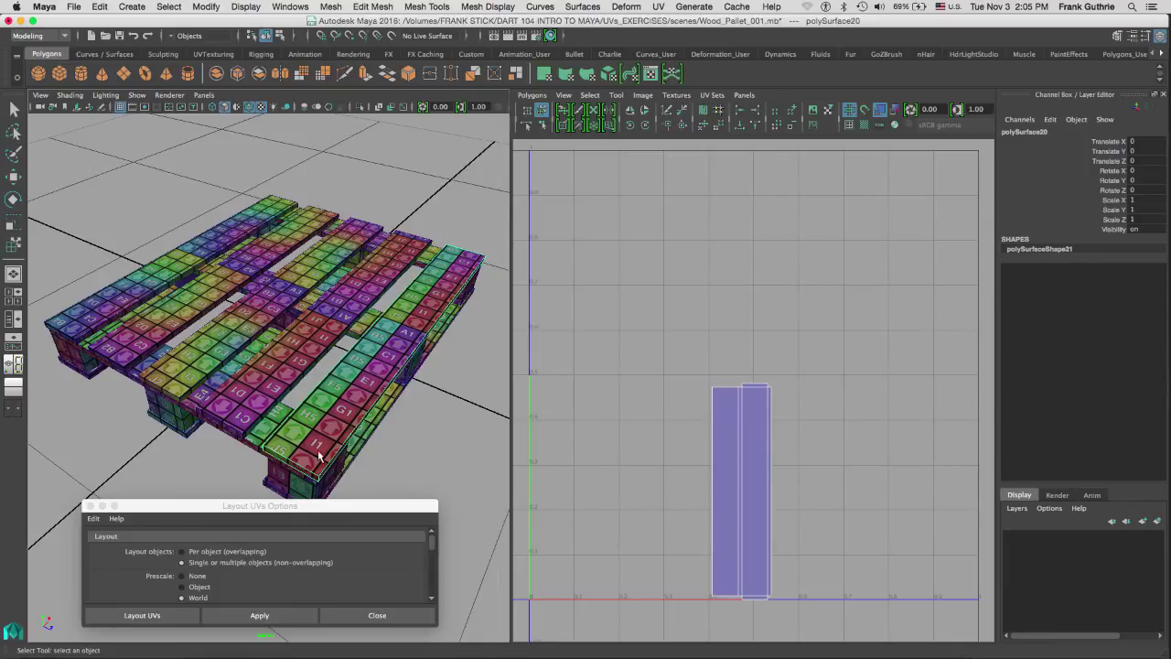
pyautogui.keyDown('shift'); pyautogui.click(169, 426); pyautogui.keyUp('shift')
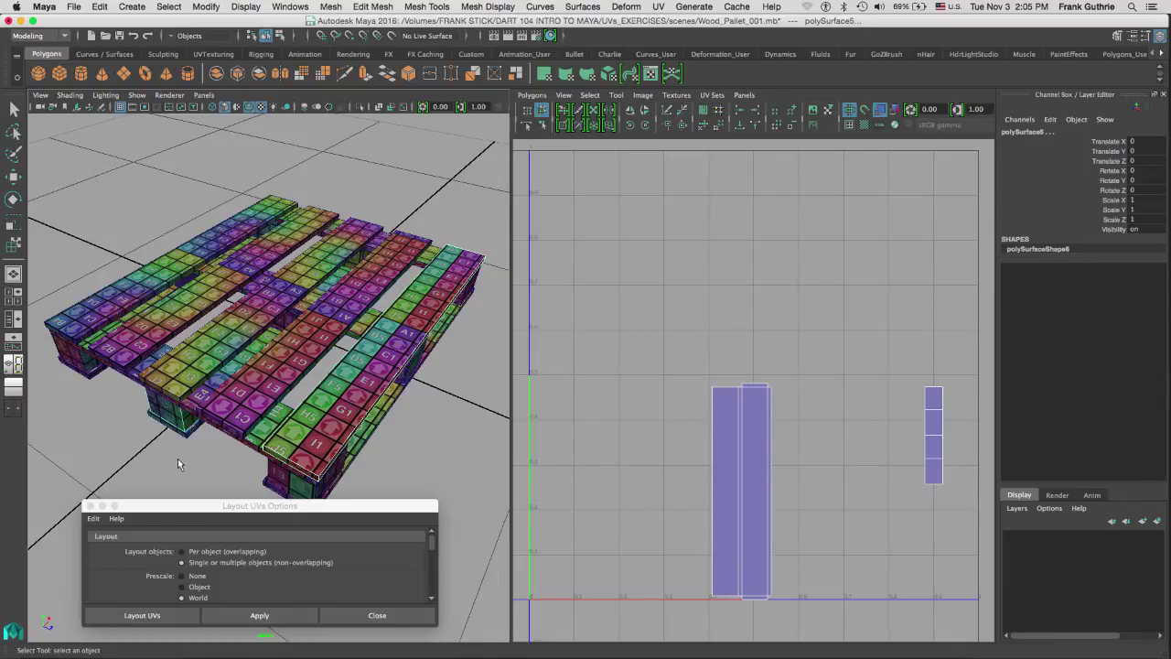
pyautogui.keyDown('alt'); pyautogui.moveTo(171, 468); pyautogui.dragTo(176, 449); pyautogui.keyUp('alt')
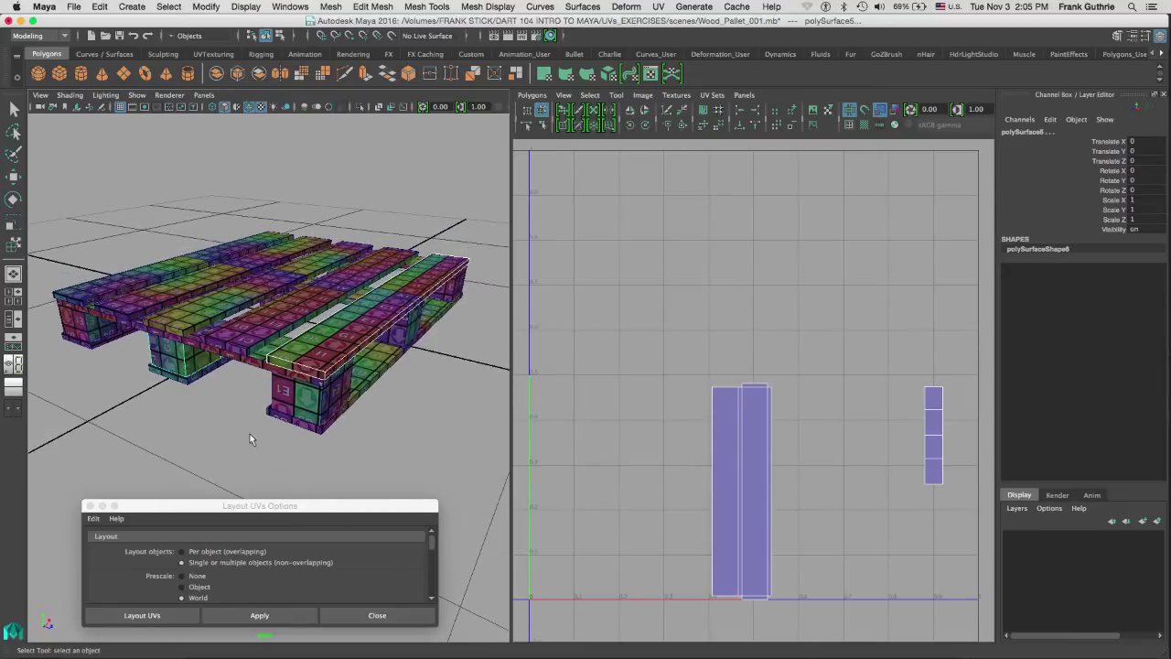
# - Clear the selection, box-select the whole pallet, and apply Layout UVs twice
pyautogui.click(234, 455)
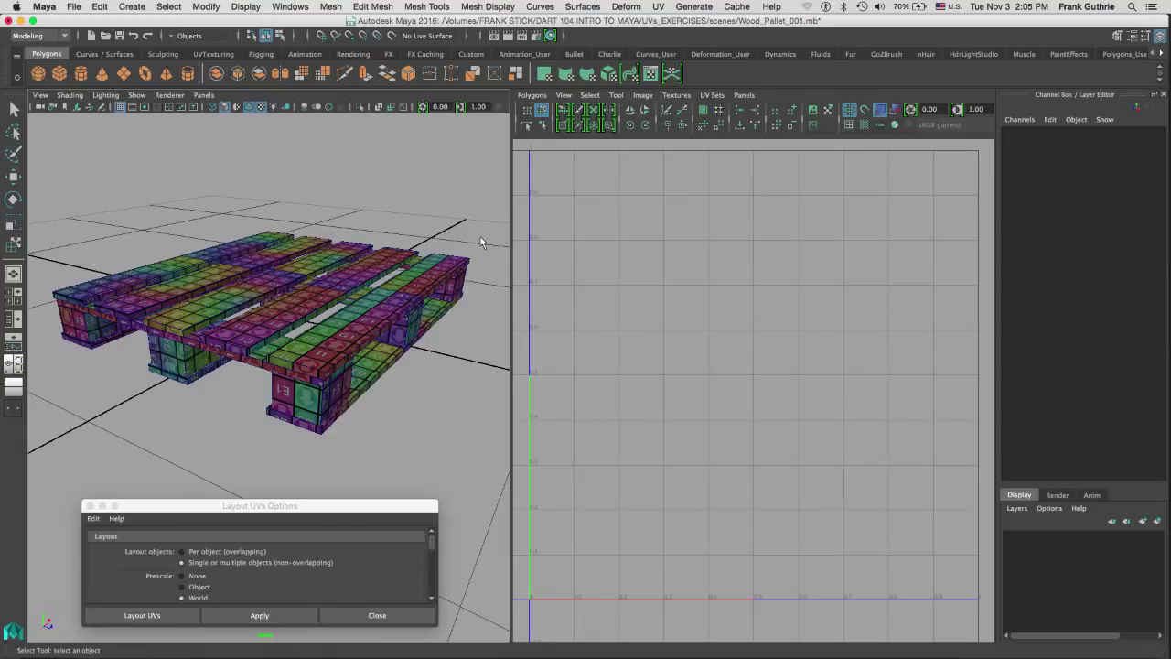
pyautogui.moveTo(490, 157); pyautogui.dragTo(203, 436)
pyautogui.click(251, 619)
pyautogui.click(253, 620)
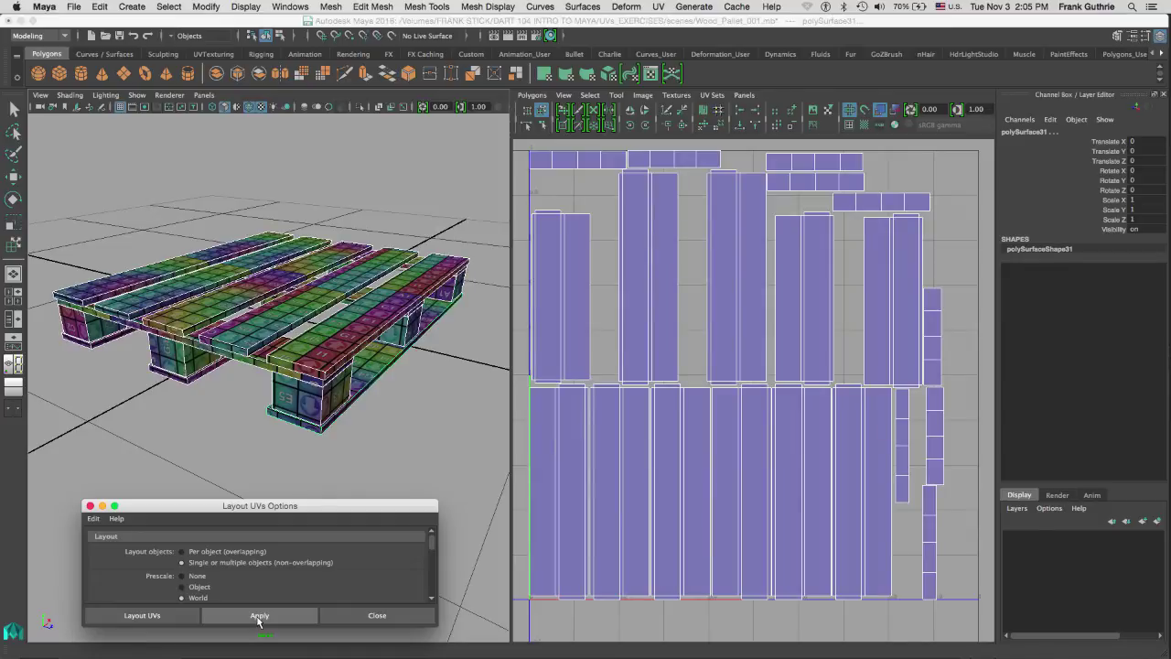
# - Re-apply Layout UVs eight more times to compare packings, then close the options
pyautogui.click(259, 618)
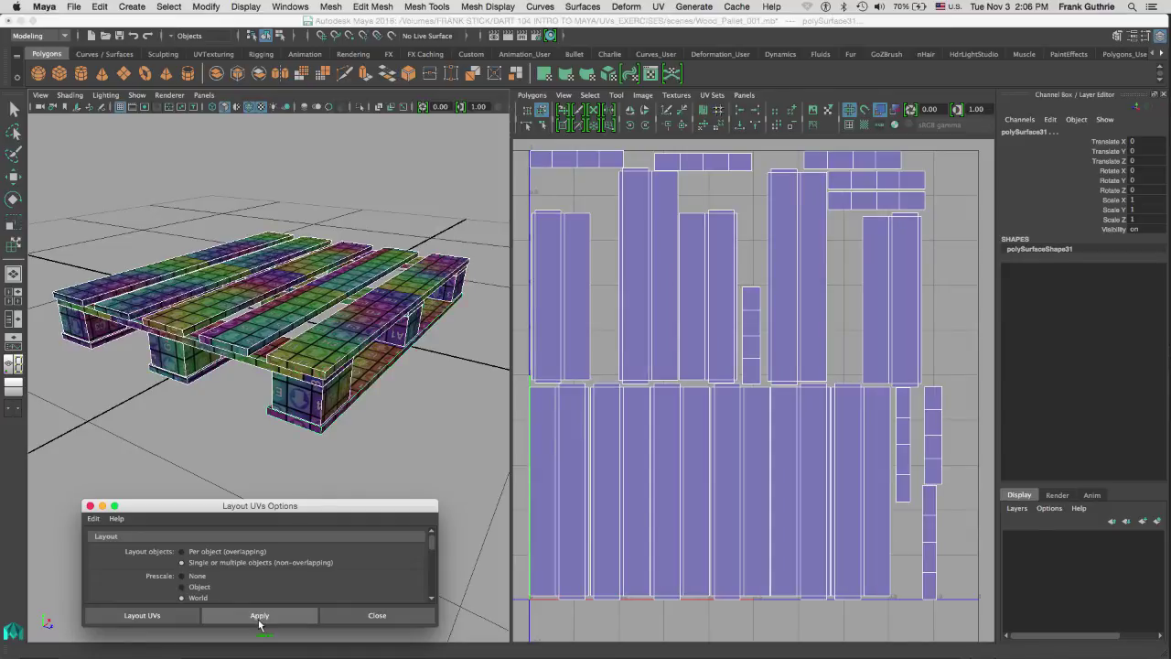
pyautogui.click(258, 621)
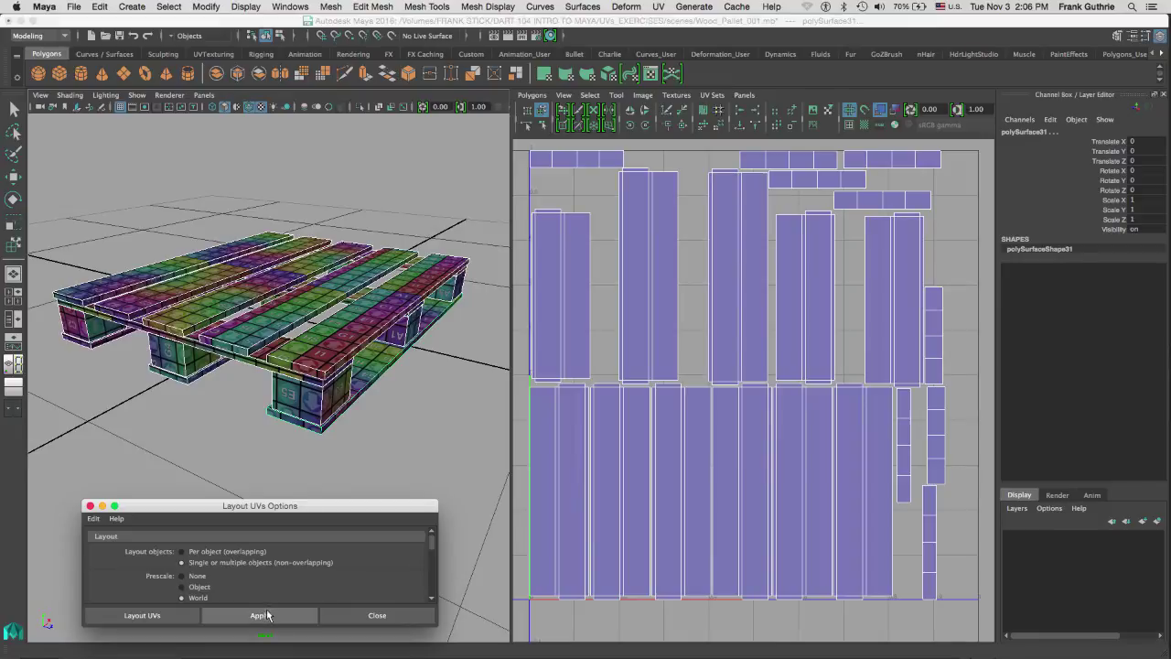
pyautogui.click(271, 619)
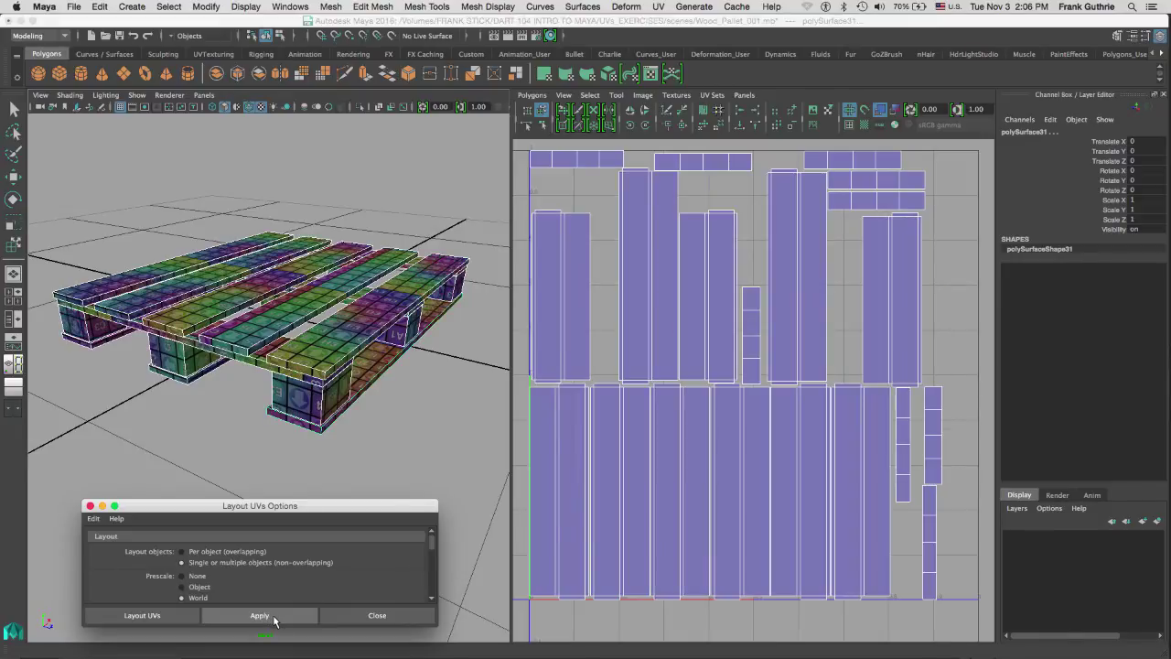
pyautogui.click(273, 619)
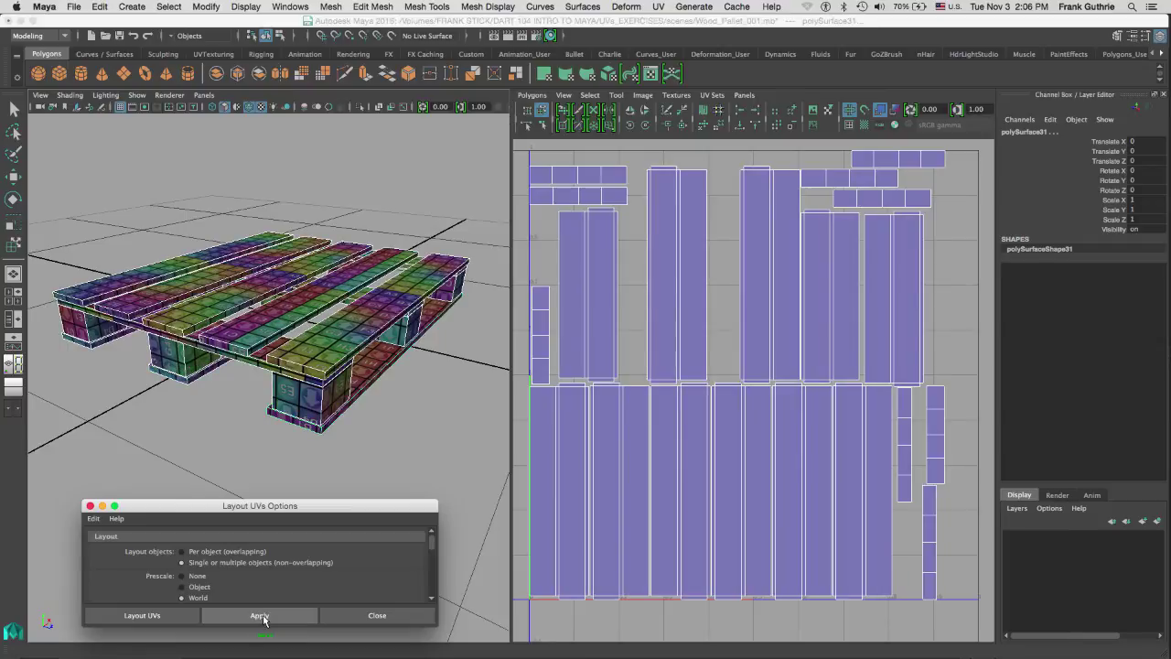
pyautogui.click(262, 617)
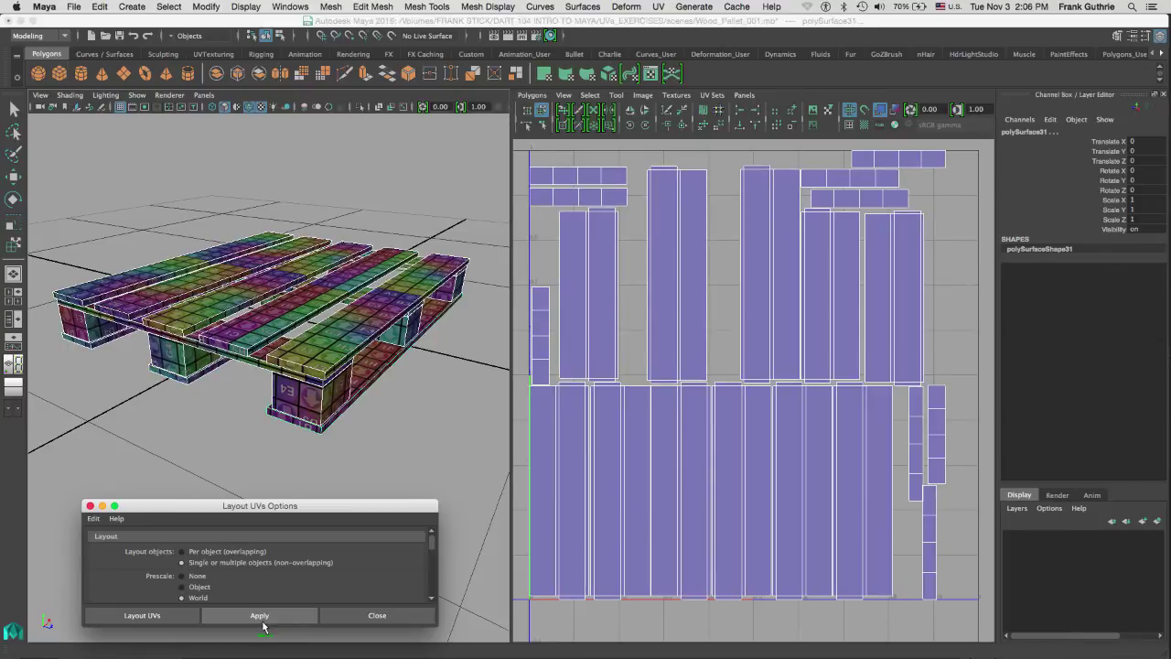
pyautogui.click(265, 618)
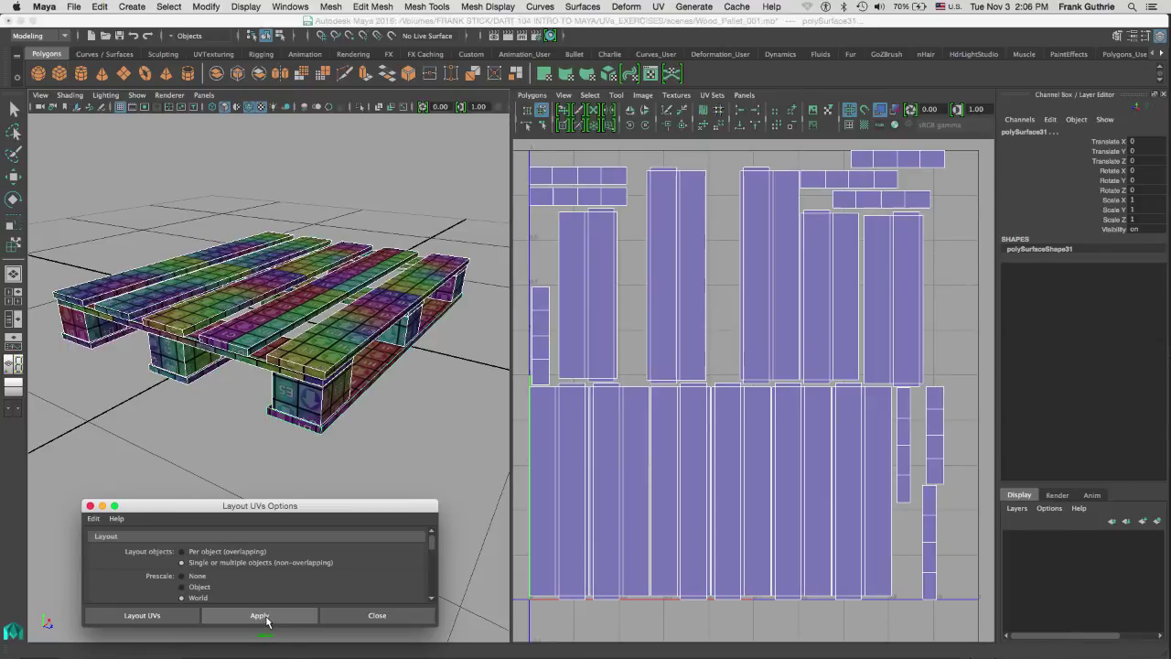
pyautogui.click(267, 620)
pyautogui.click(270, 620)
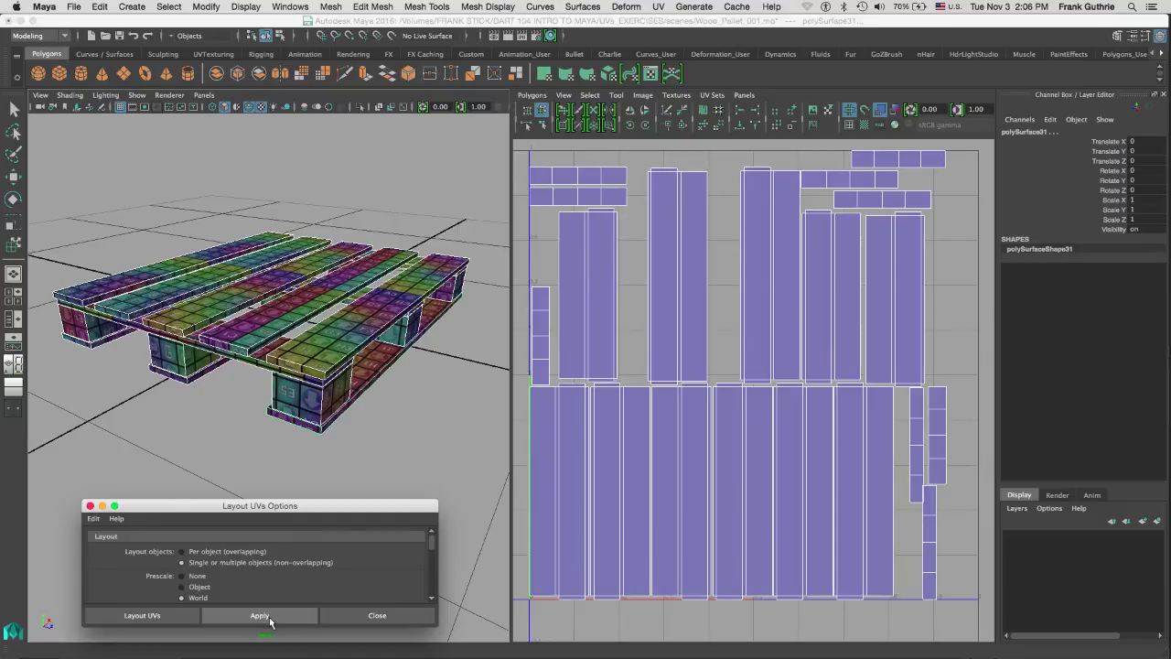
pyautogui.click(366, 617)
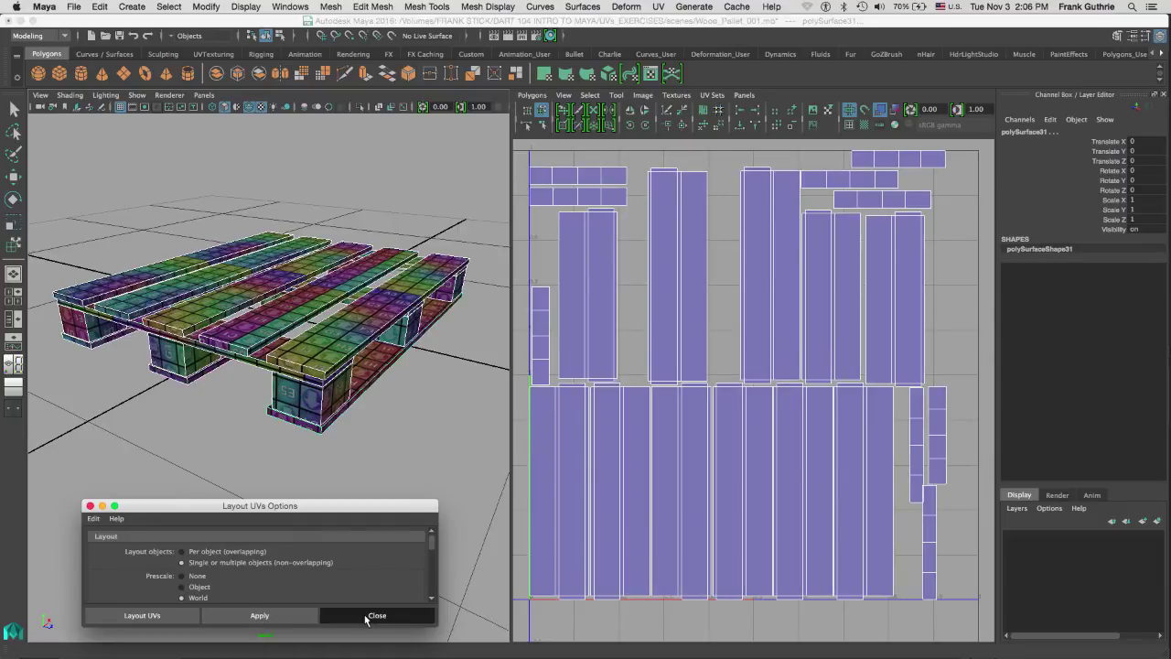
pyautogui.click(384, 530)
pyautogui.keyDown('alt'); pyautogui.moveTo(399, 444); pyautogui.dragTo(448, 311); pyautogui.keyUp('alt')
pyautogui.click(458, 224)
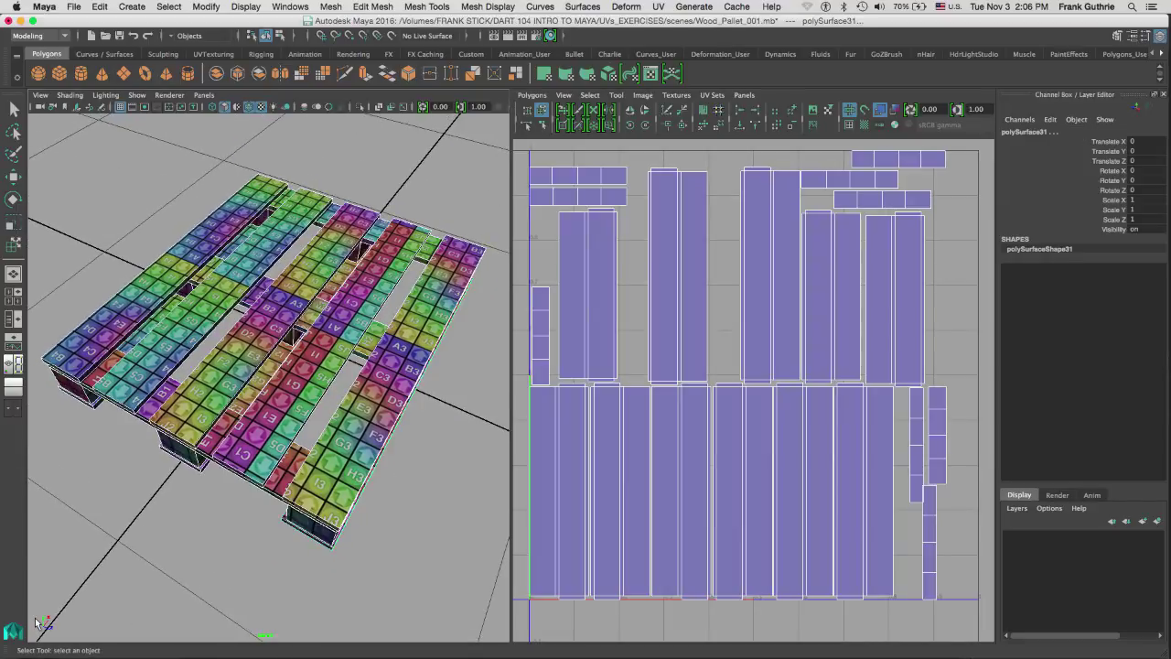
pyautogui.click(703, 111)
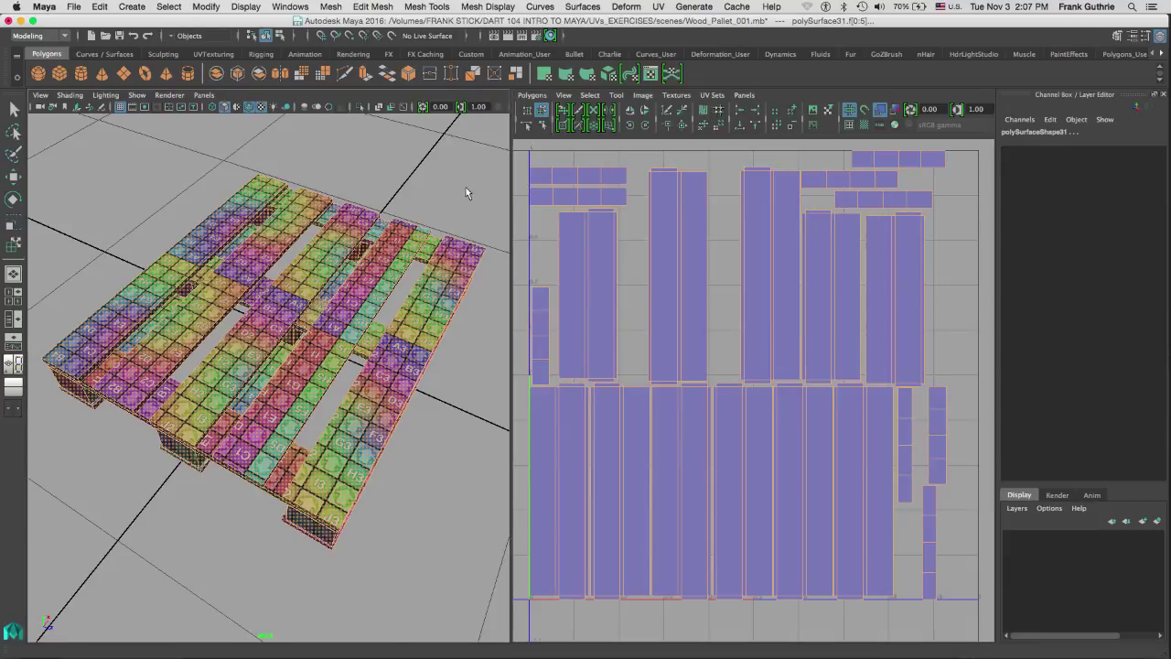
pyautogui.press('F8')
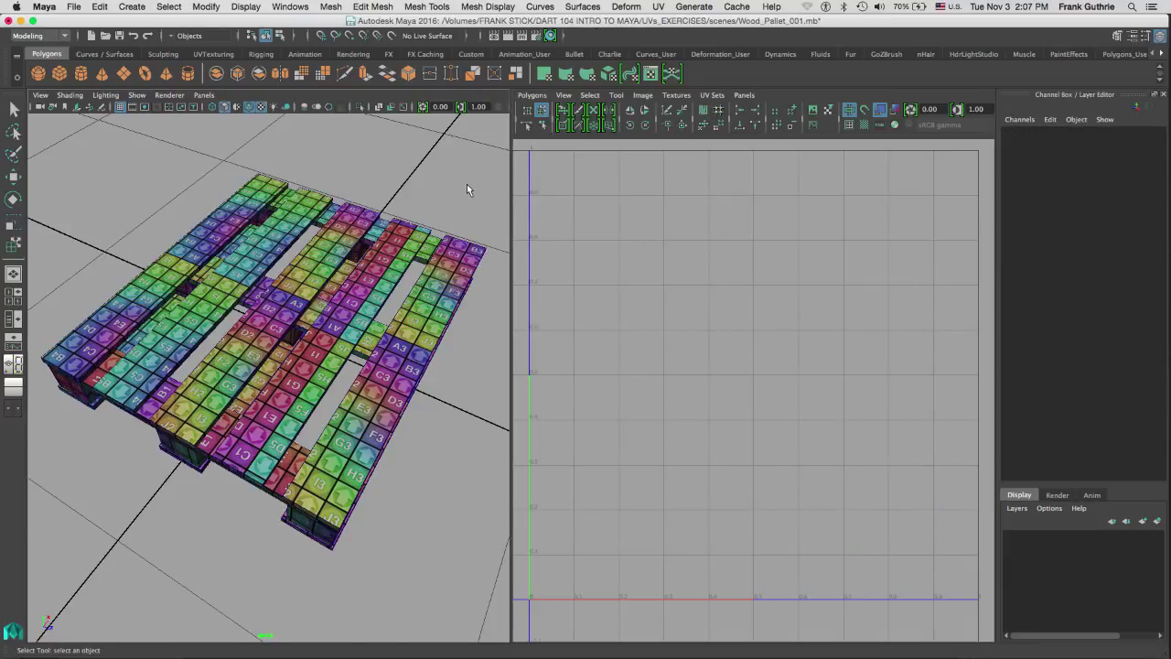